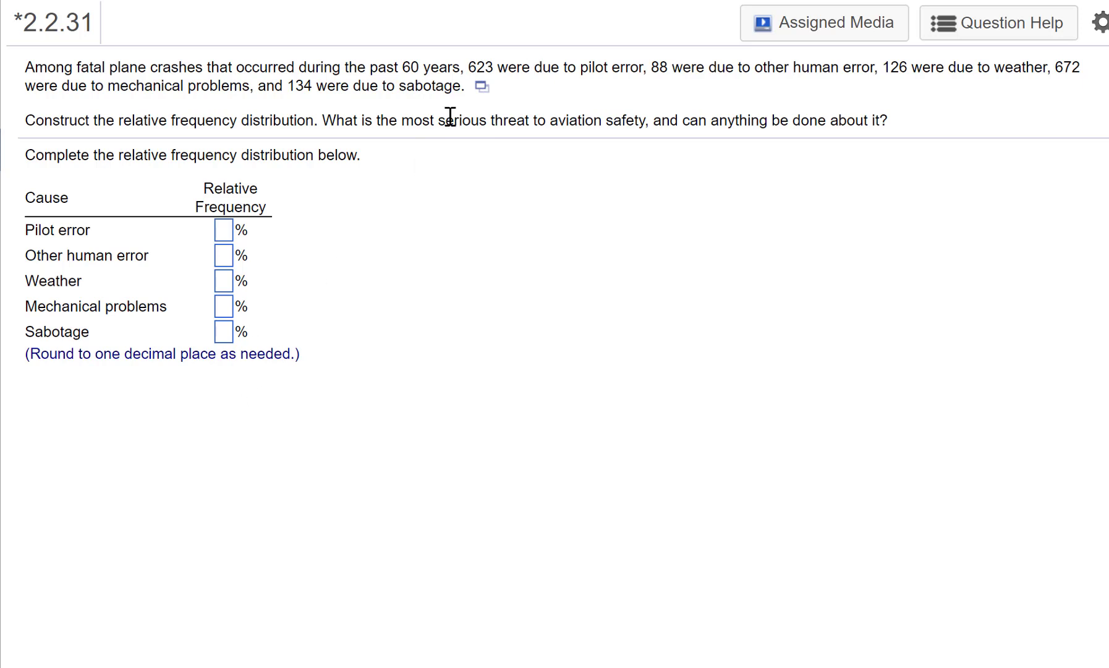
# Open the plane crash data in StatCrunch and calculate only the Sum statistic for the Frequency column.
pyautogui.click(483, 88)
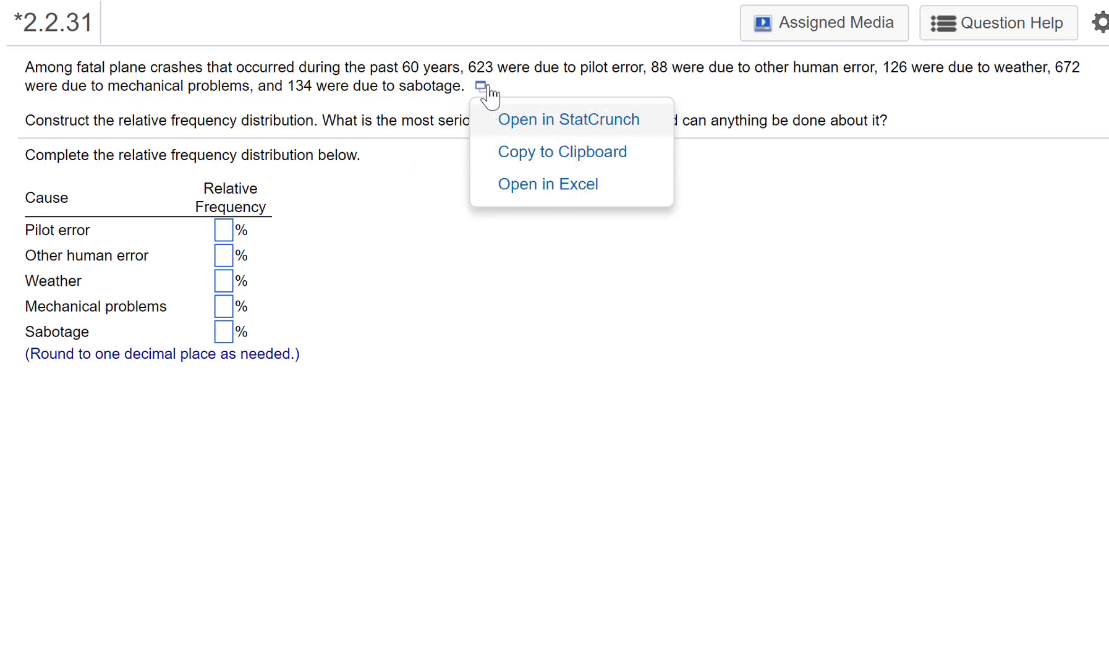
pyautogui.click(555, 121)
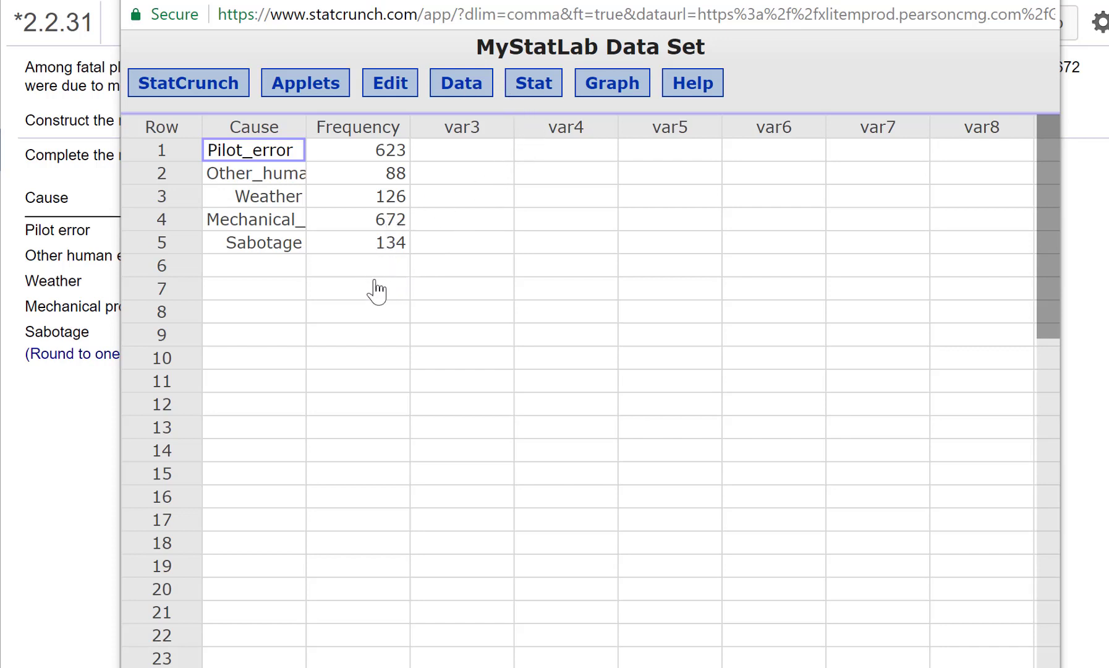
pyautogui.click(488, 95)
pyautogui.click(537, 90)
pyautogui.click(537, 89)
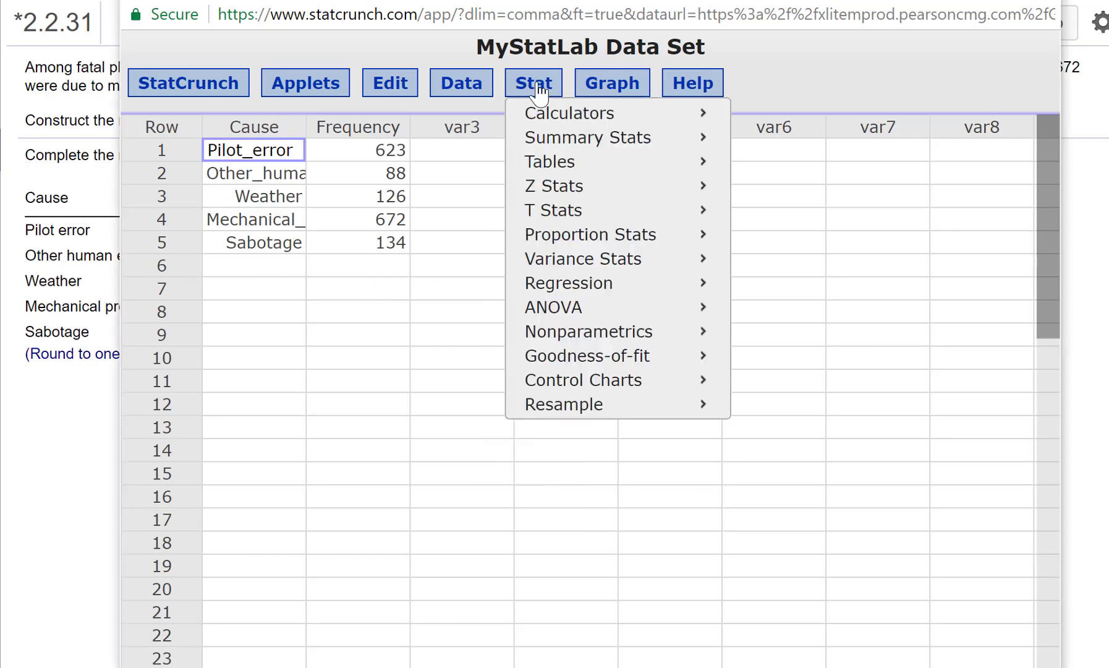
pyautogui.moveTo(606, 138)
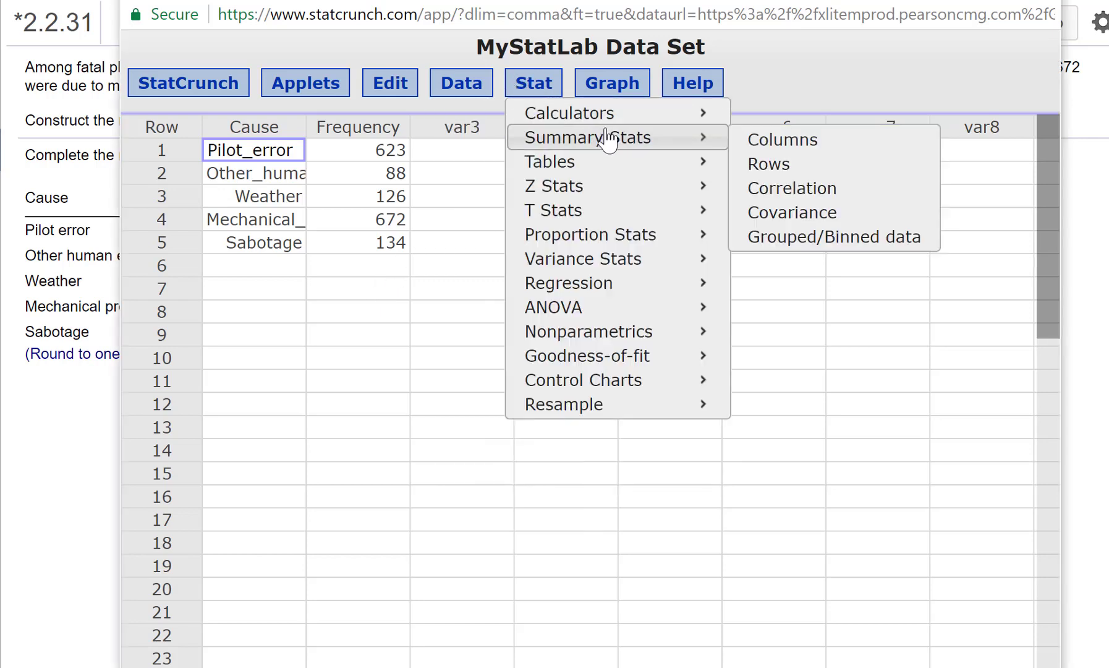
pyautogui.click(821, 142)
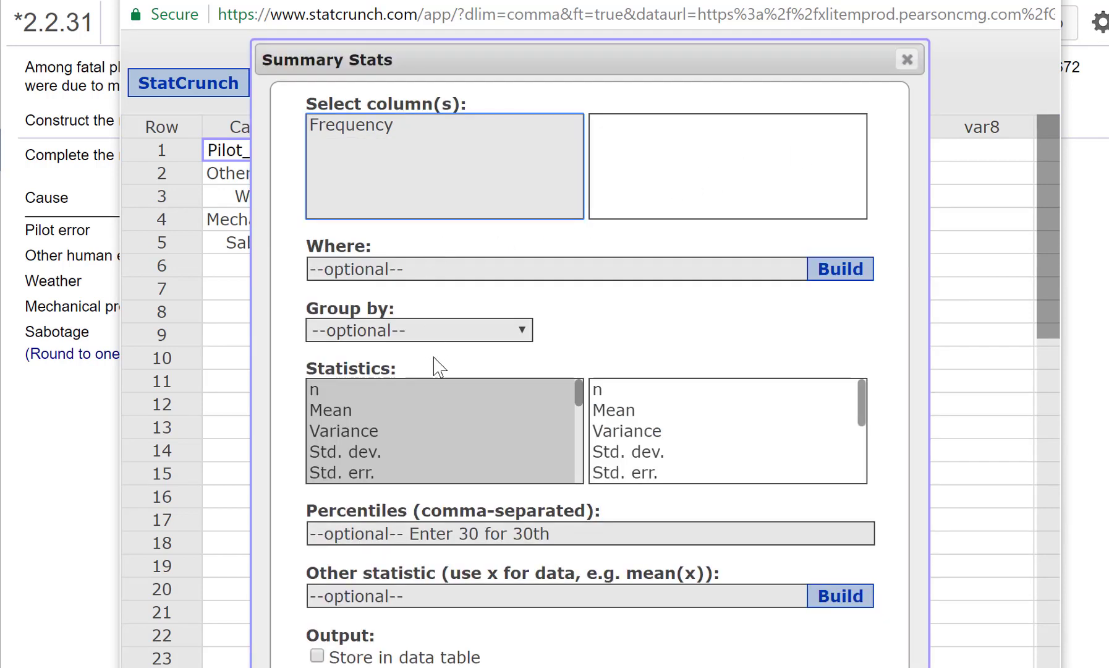
pyautogui.click(439, 127)
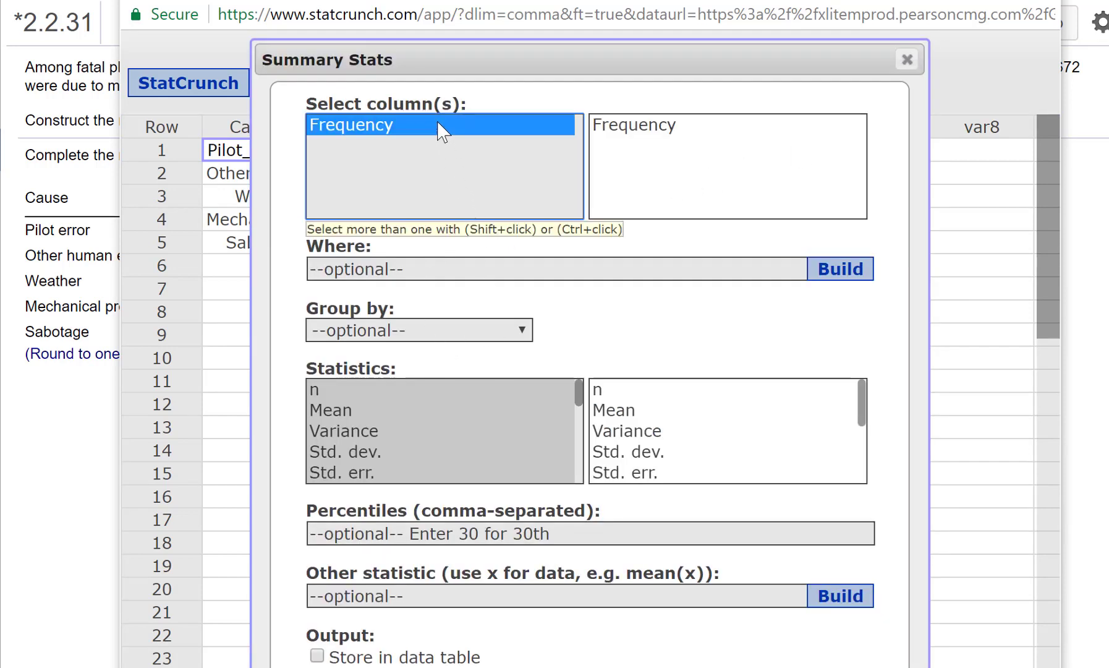
pyautogui.click(513, 436)
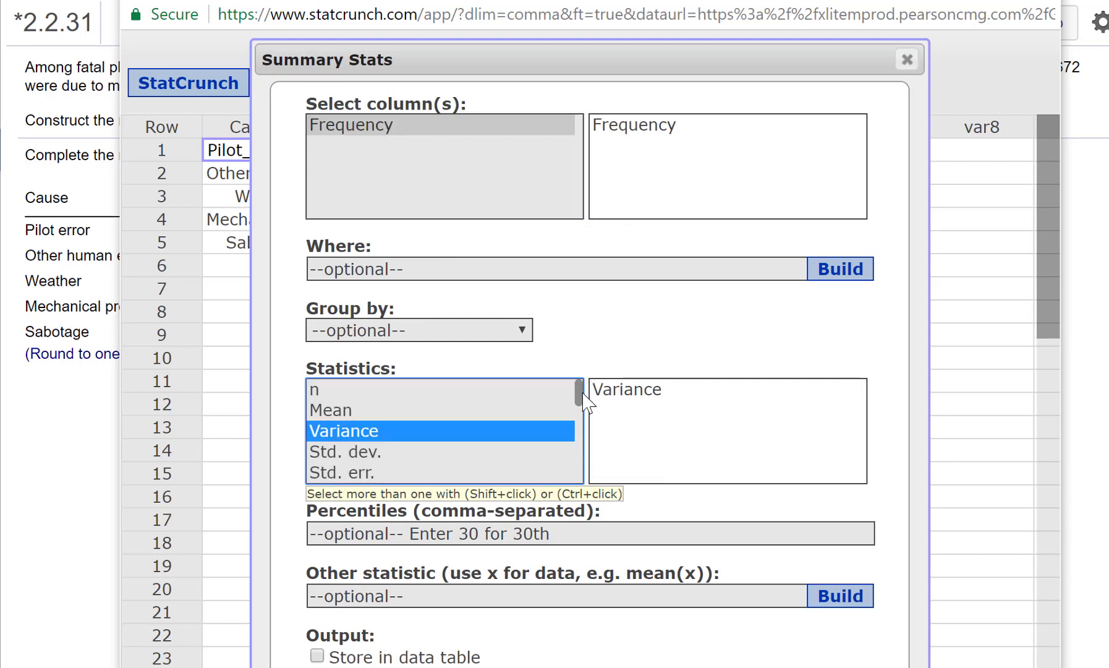
pyautogui.moveTo(583, 395); pyautogui.dragTo(585, 440)
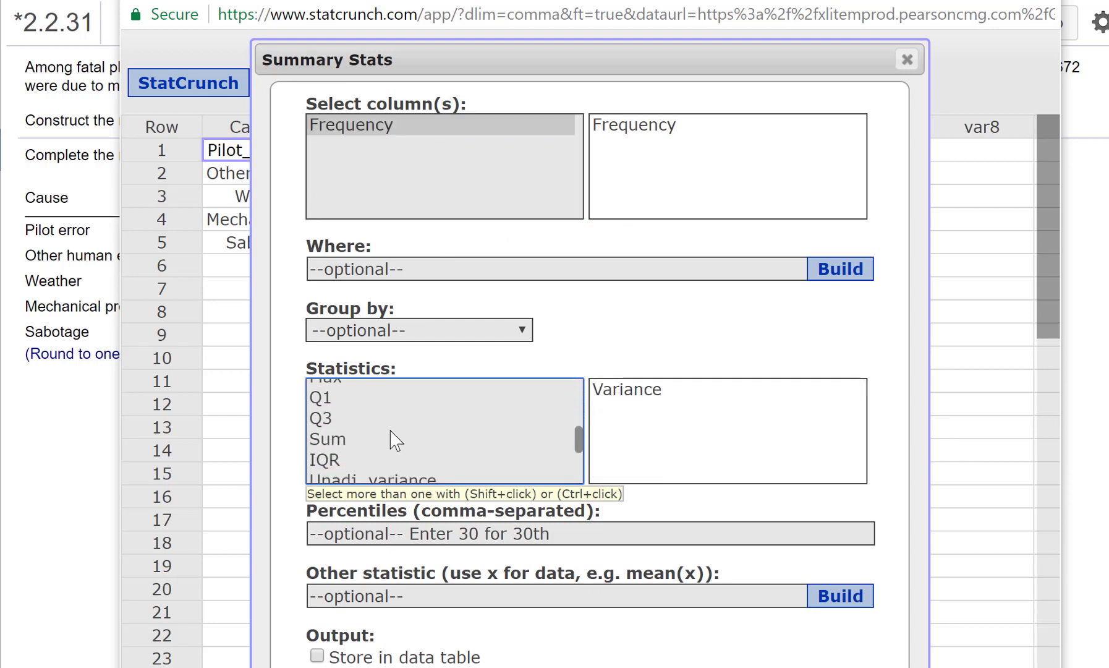
pyautogui.click(348, 439)
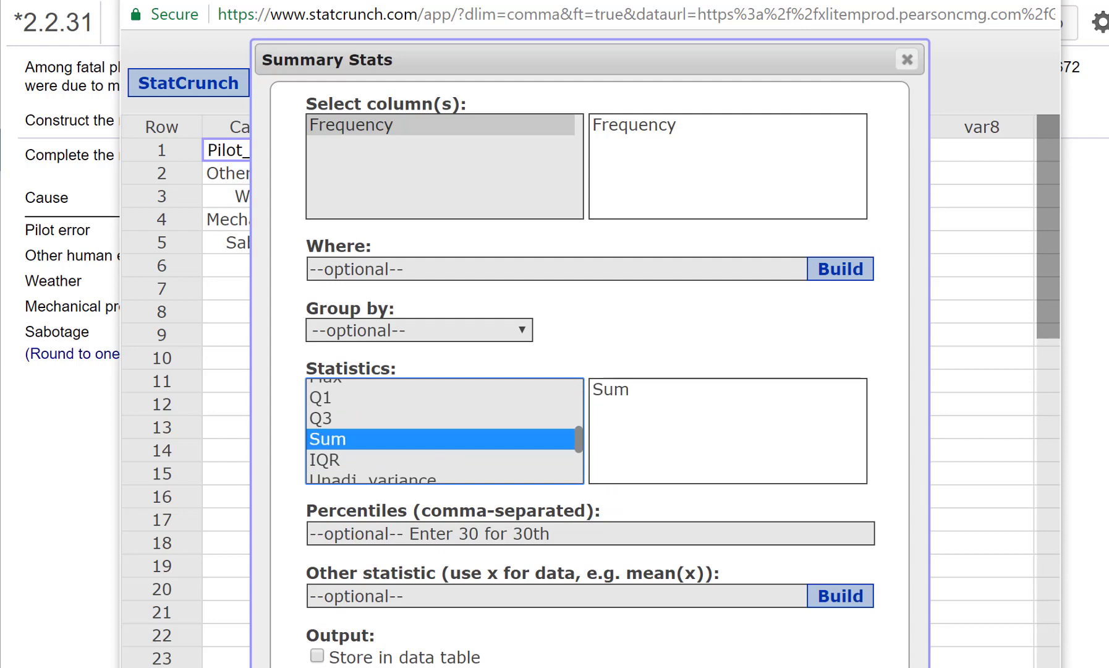
pyautogui.click(878, 667)
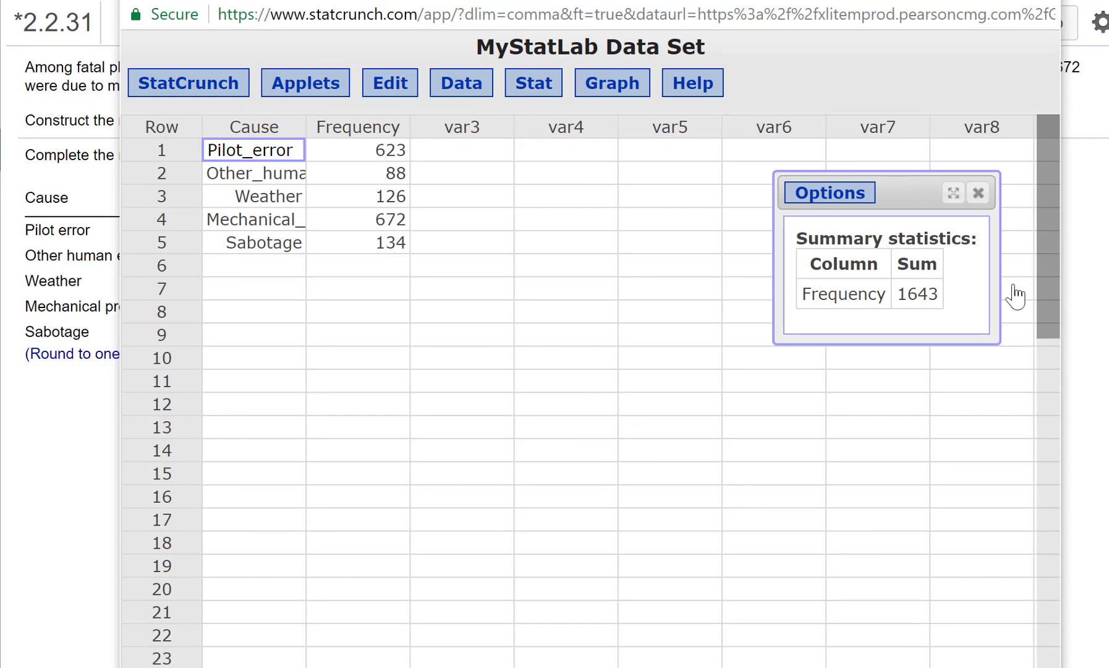
# Add a sixth row to the data table with the cause Total and a frequency of 1643.
pyautogui.click(353, 275)
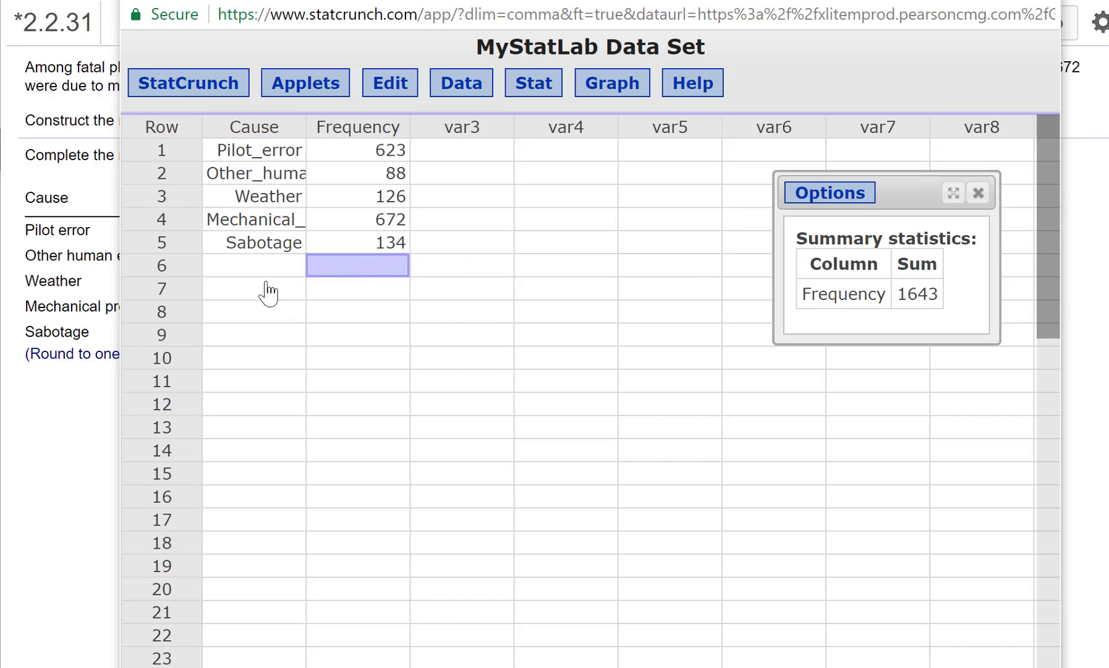
pyautogui.click(254, 266)
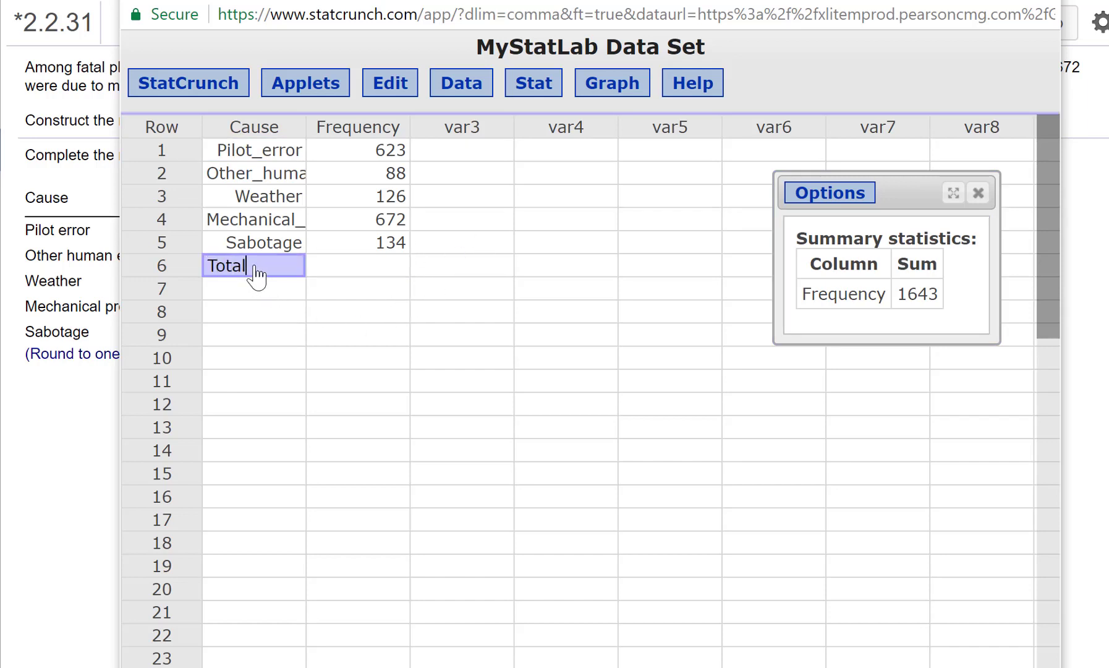
pyautogui.click(347, 273)
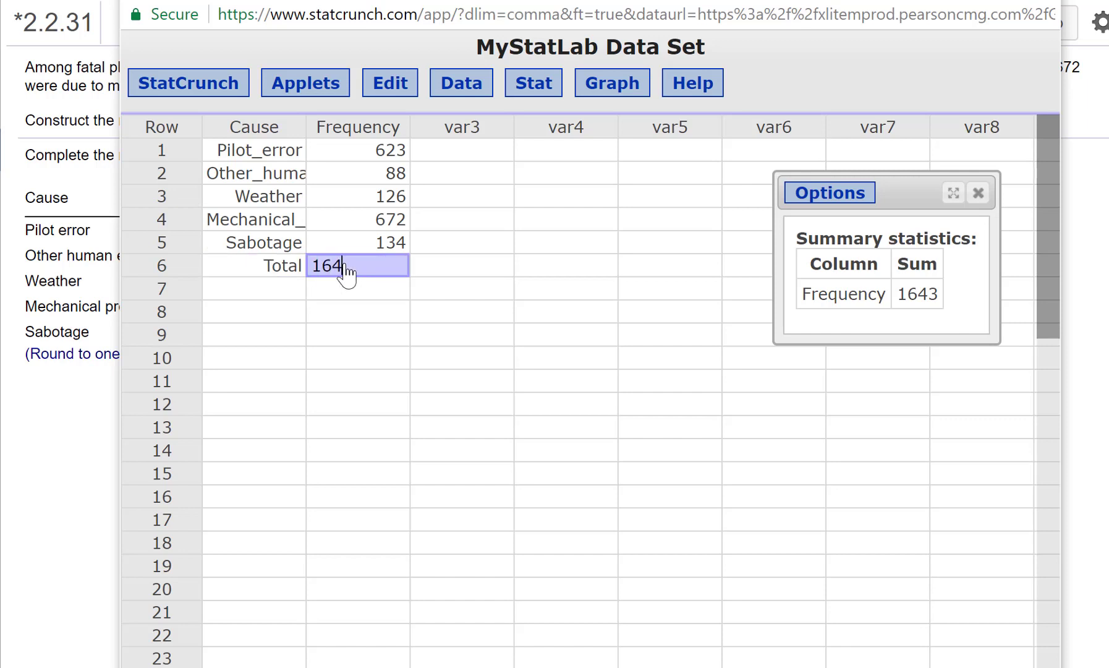
pyautogui.click(503, 198)
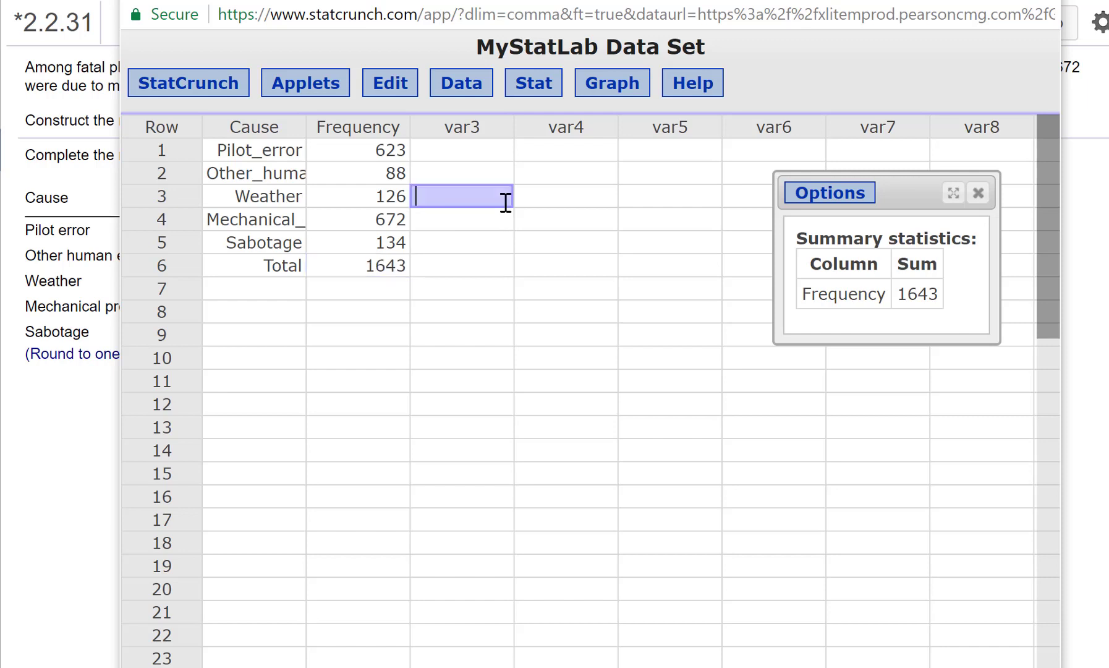
pyautogui.click(464, 149)
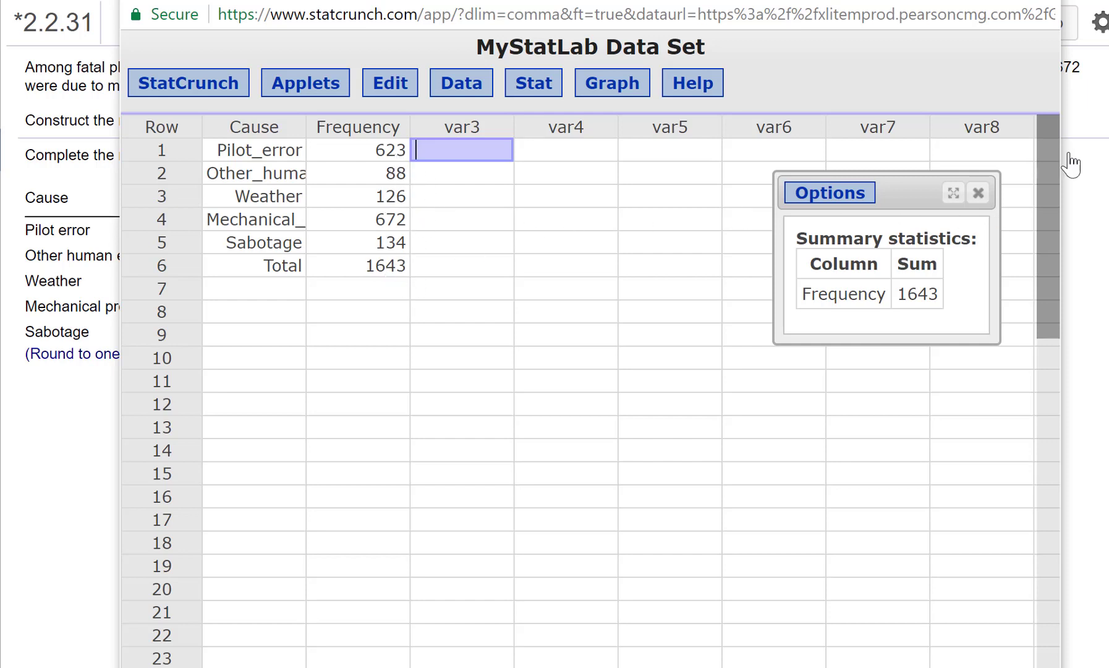
# Build the compute expression Frequency/1643 and label its new column Rel Freq.
pyautogui.click(614, 75)
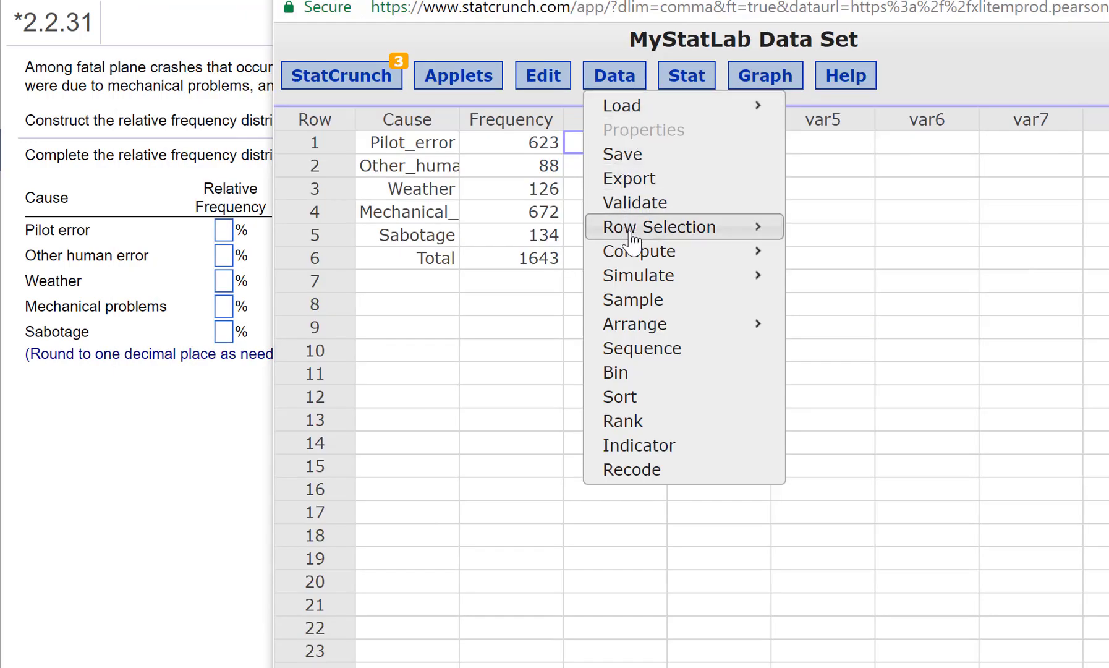
pyautogui.moveTo(646, 259)
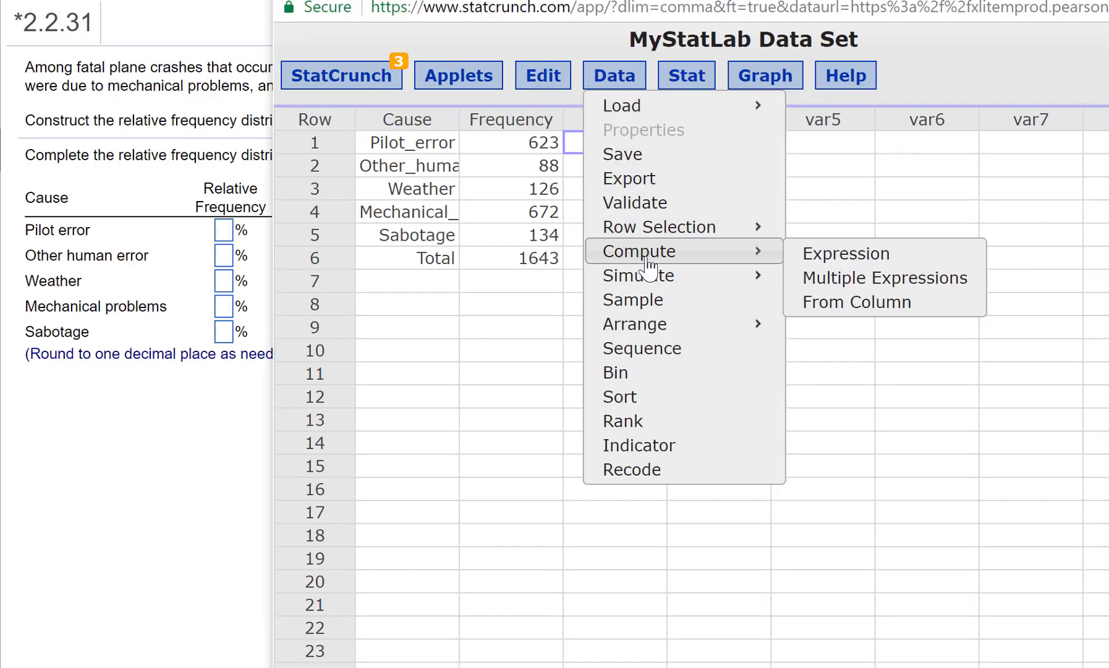
pyautogui.click(921, 264)
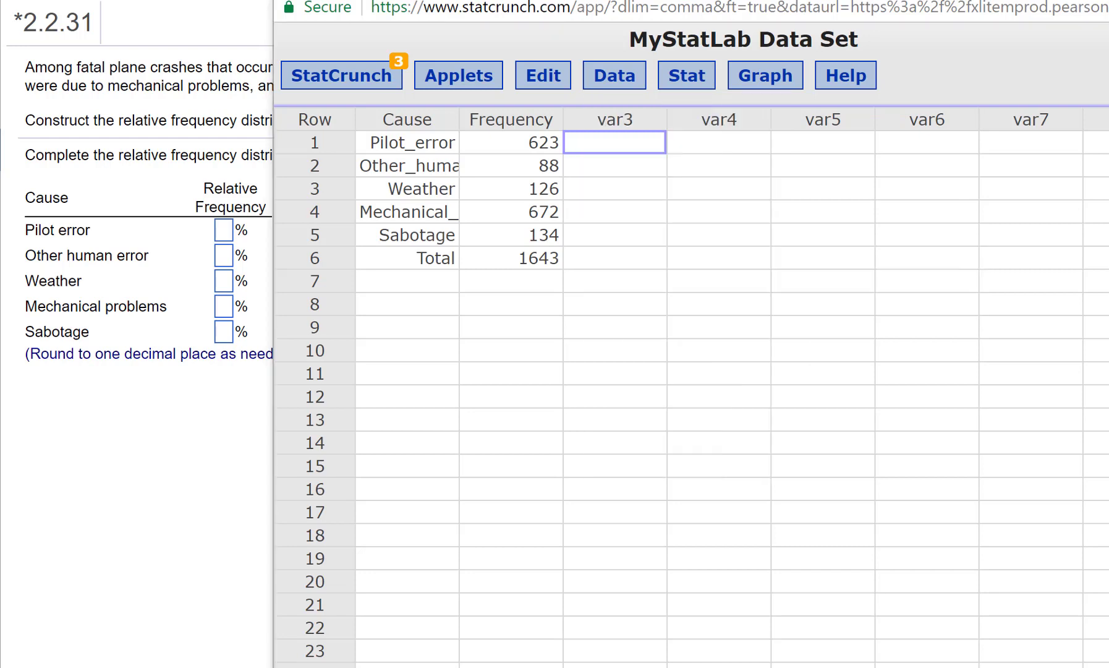
pyautogui.click(564, 413)
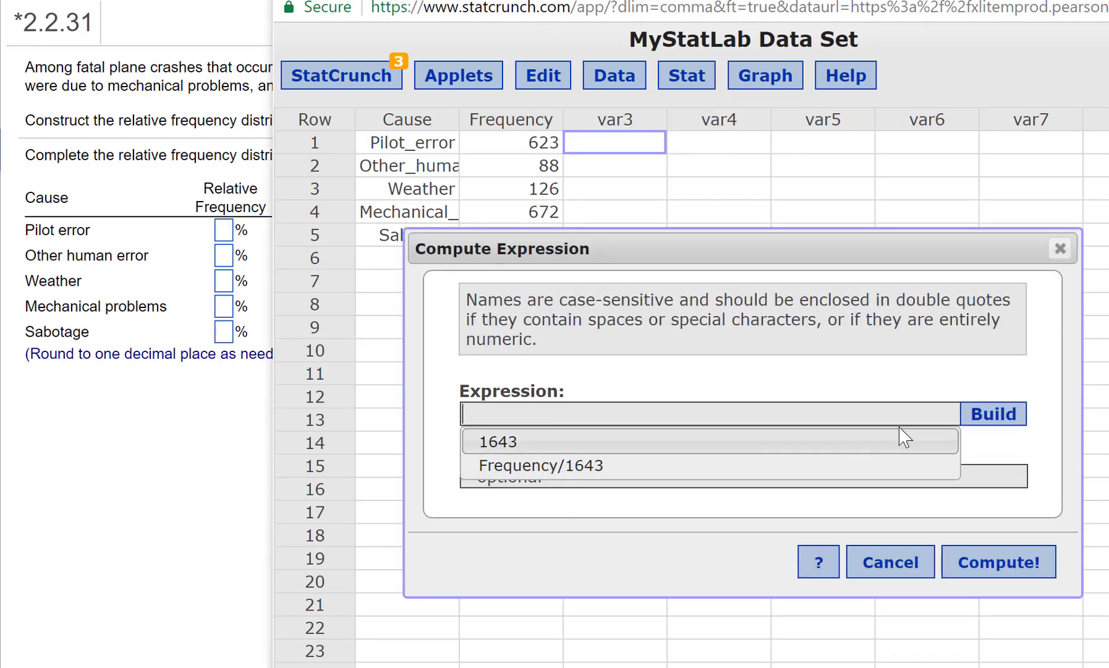
pyautogui.click(980, 414)
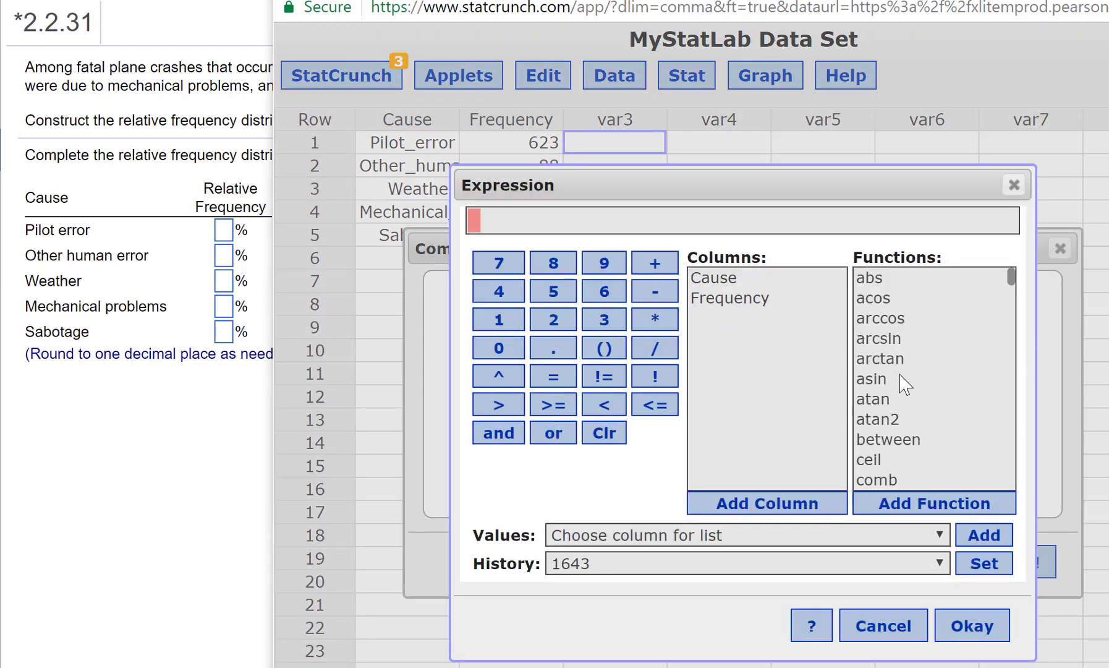
pyautogui.click(751, 298)
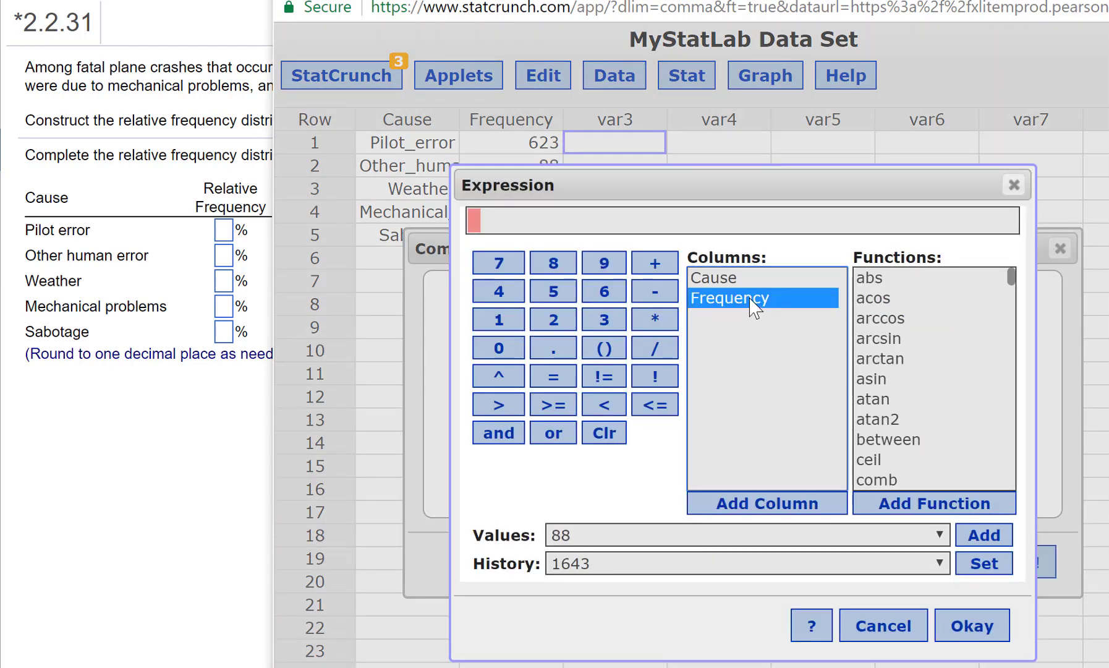
pyautogui.click(761, 502)
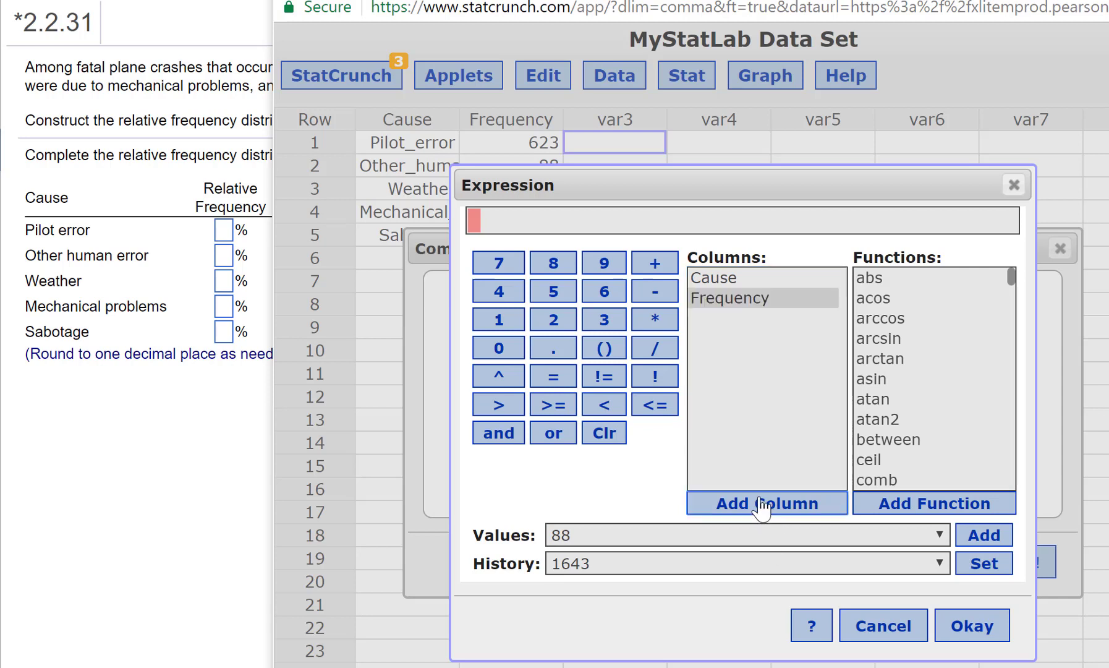
pyautogui.click(672, 351)
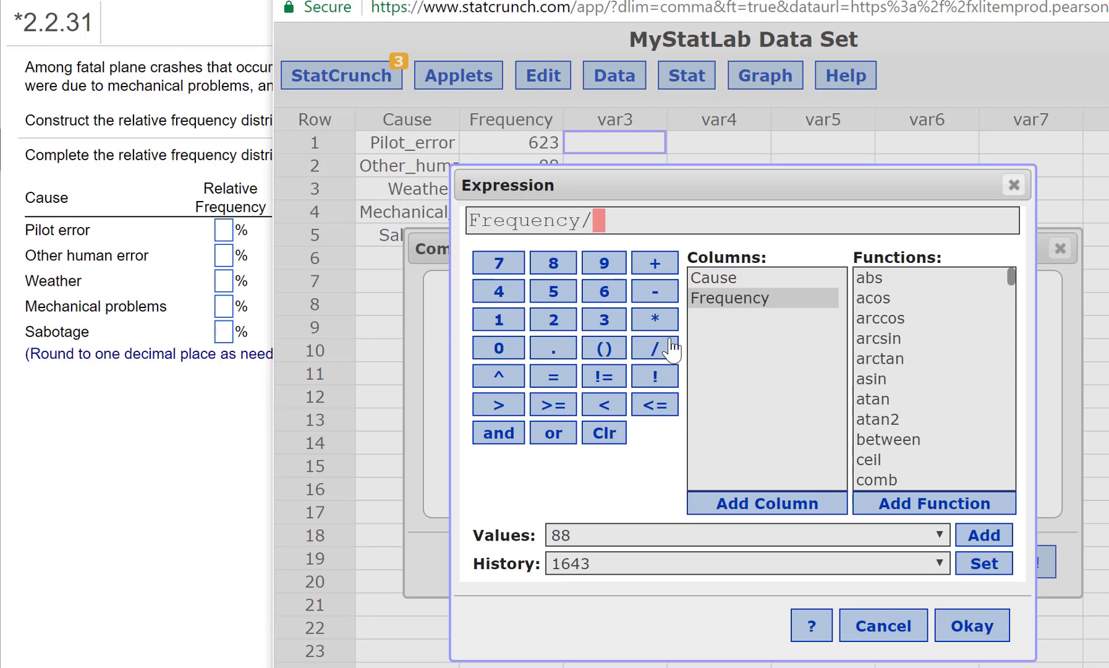
pyautogui.click(498, 320)
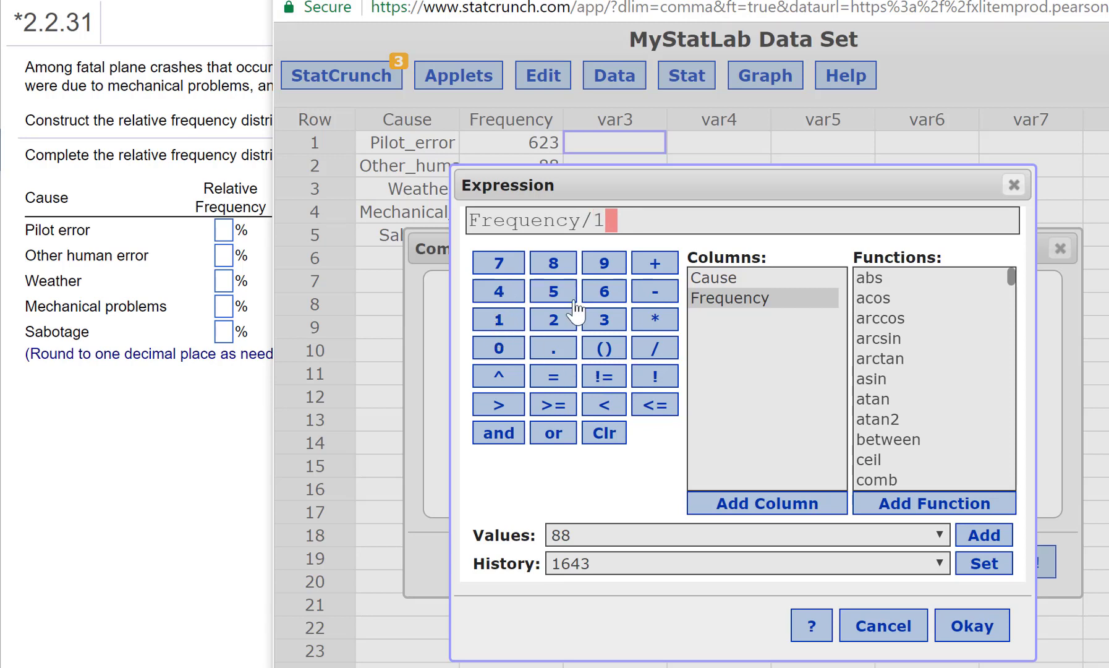
pyautogui.click(604, 293)
pyautogui.click(500, 299)
pyautogui.click(605, 321)
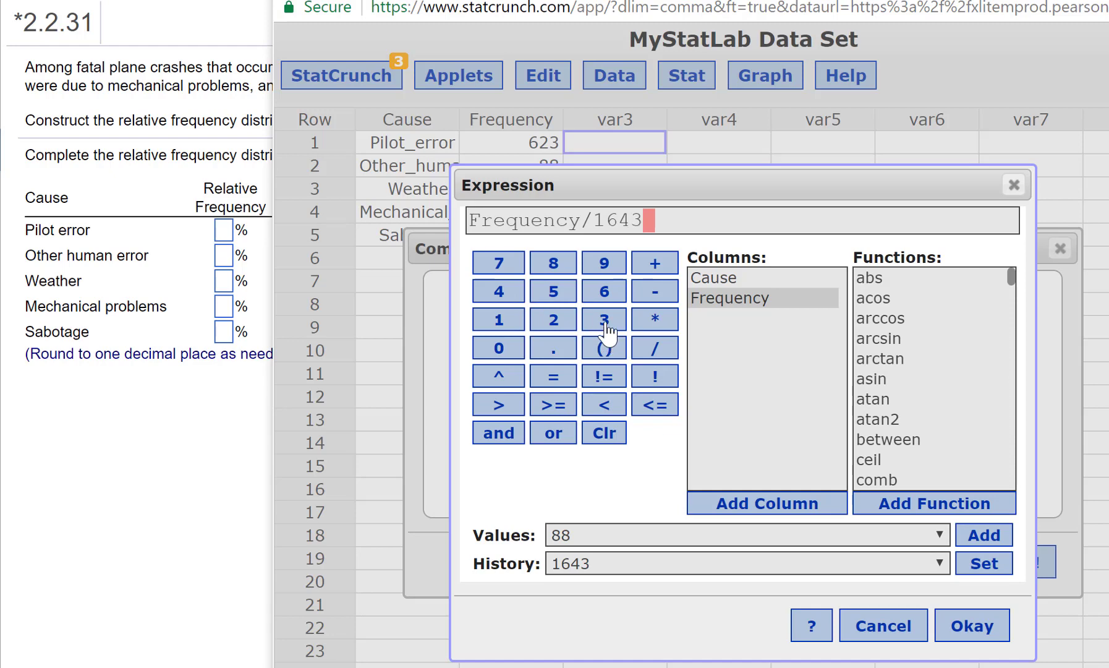
pyautogui.click(983, 631)
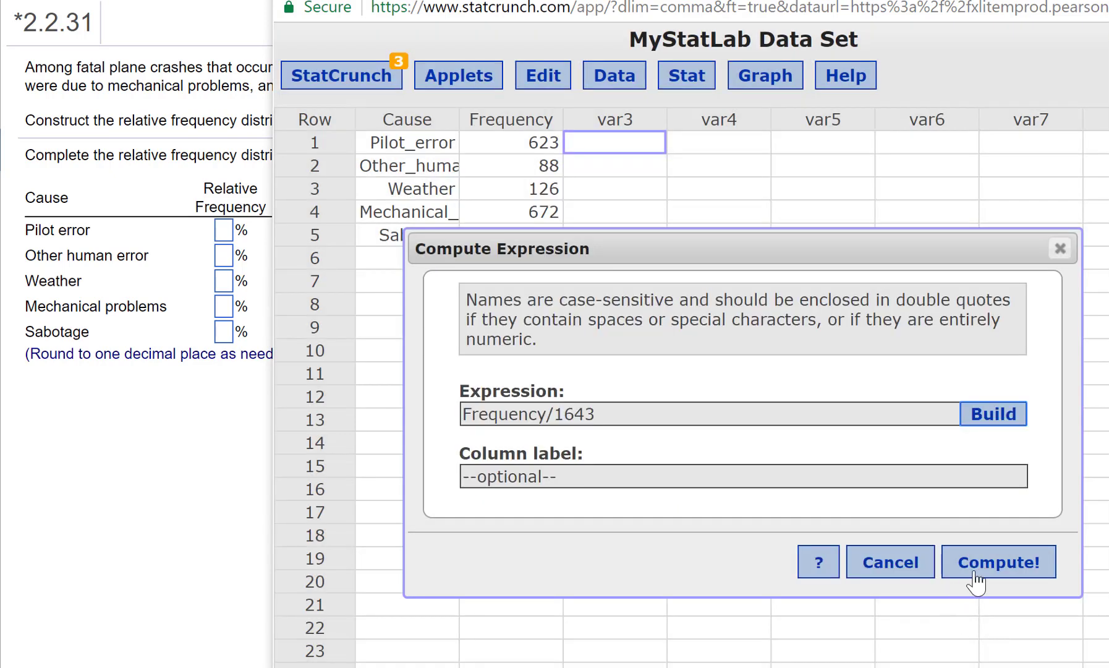
pyautogui.click(674, 470)
pyautogui.write('Rel Freq')
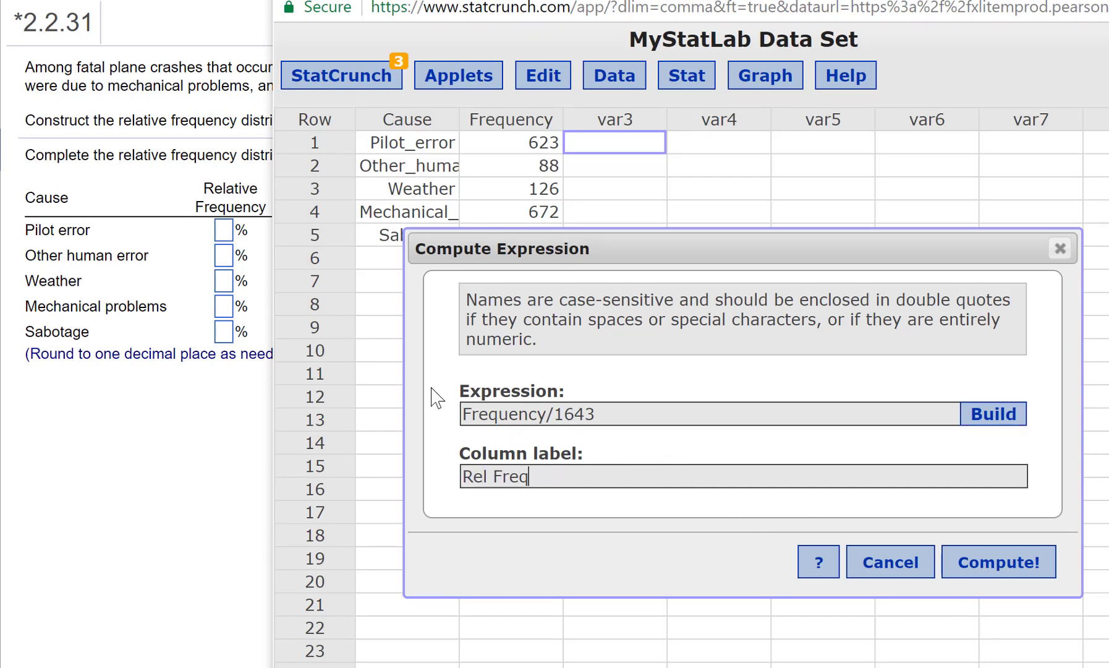
# Extend the expression to Frequency/1643*100 and compute the Rel Freq column.
pyautogui.click(978, 416)
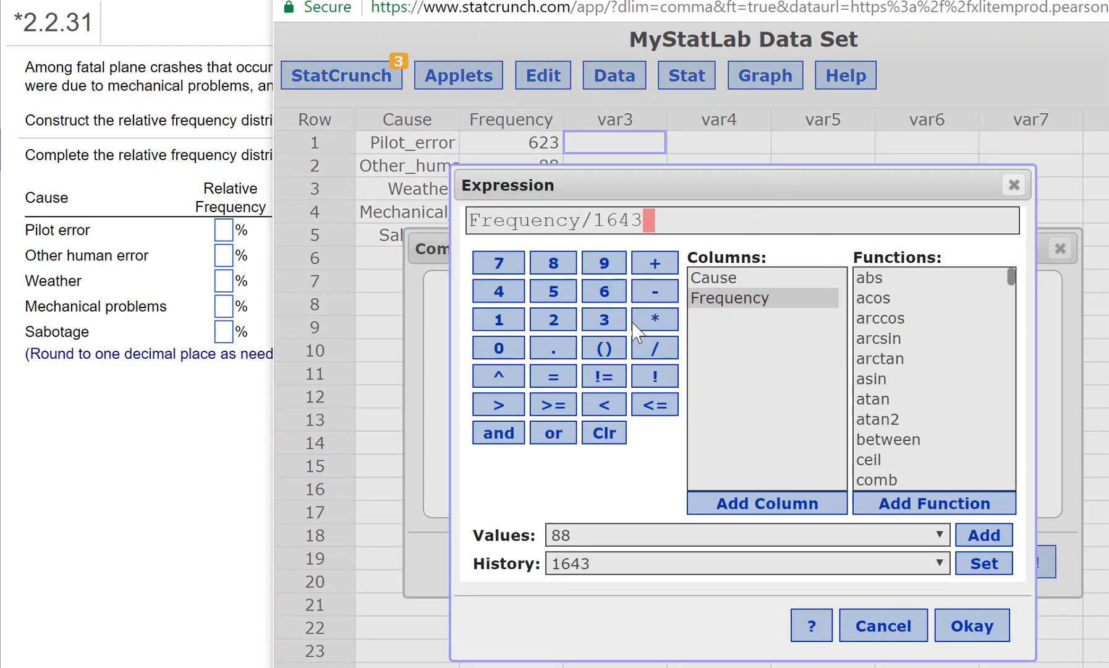
pyautogui.click(655, 320)
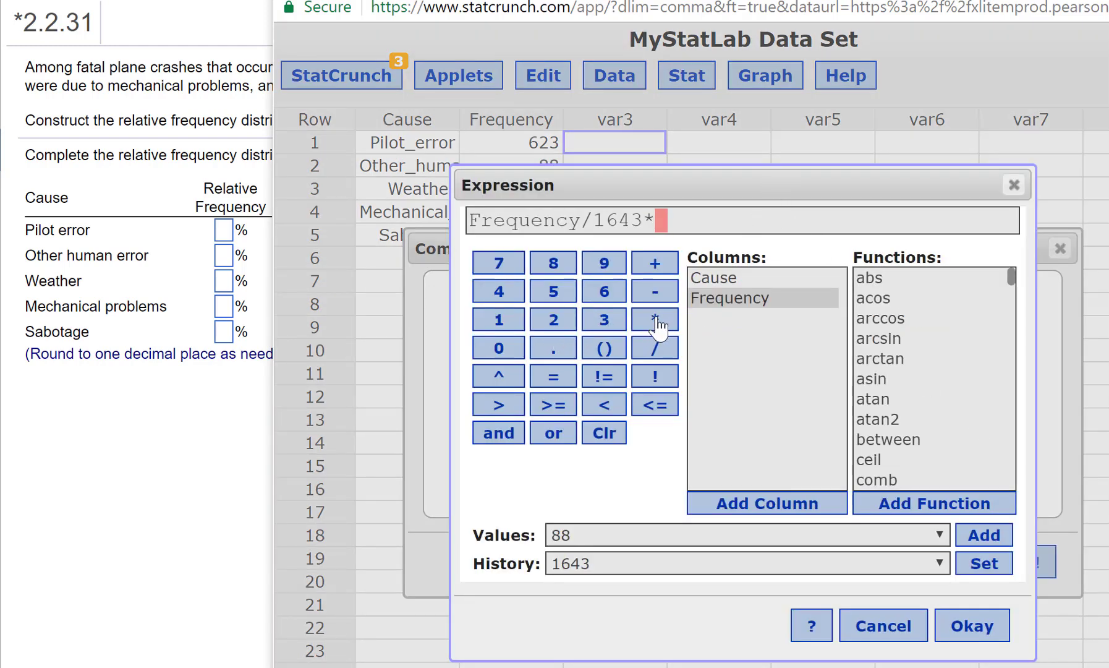
pyautogui.click(494, 321)
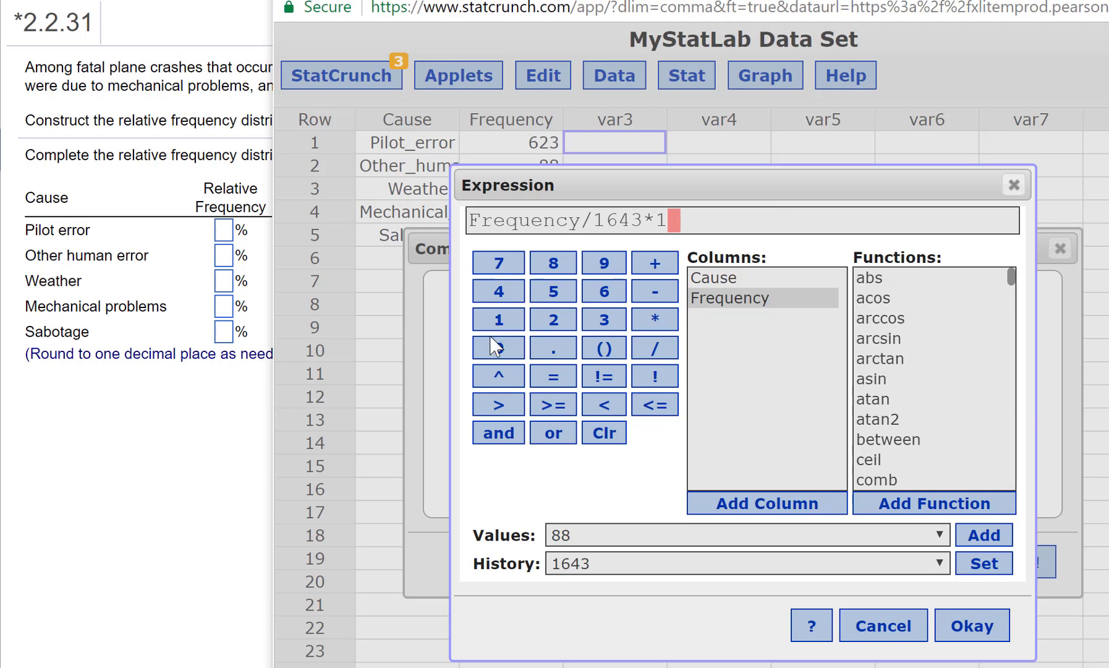
pyautogui.click(495, 347)
pyautogui.click(494, 347)
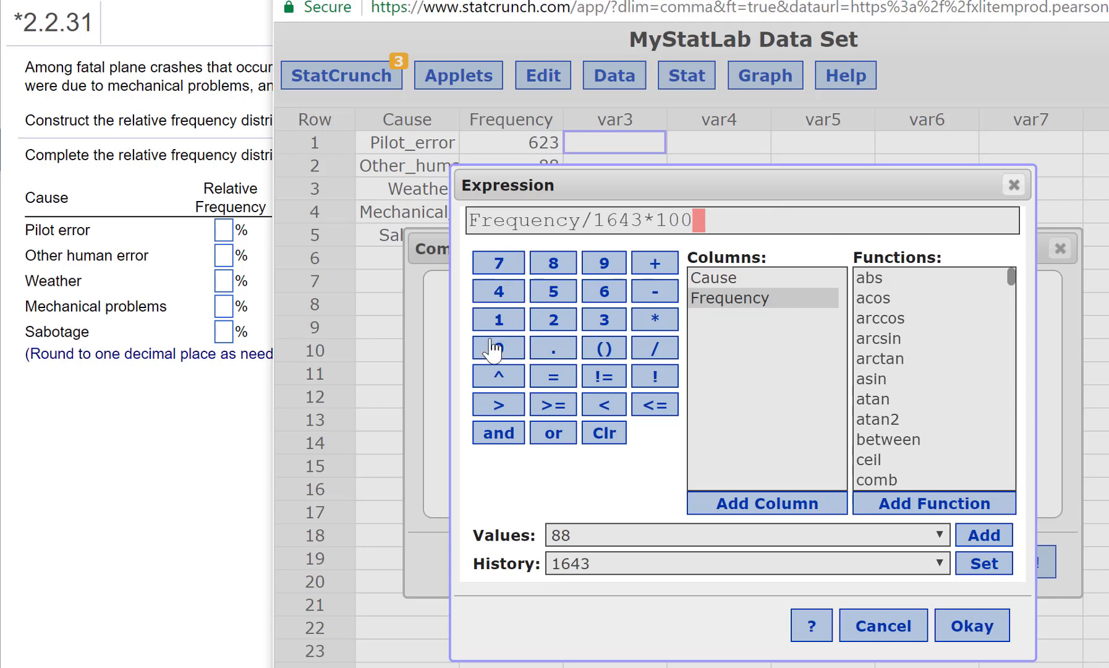
pyautogui.click(961, 634)
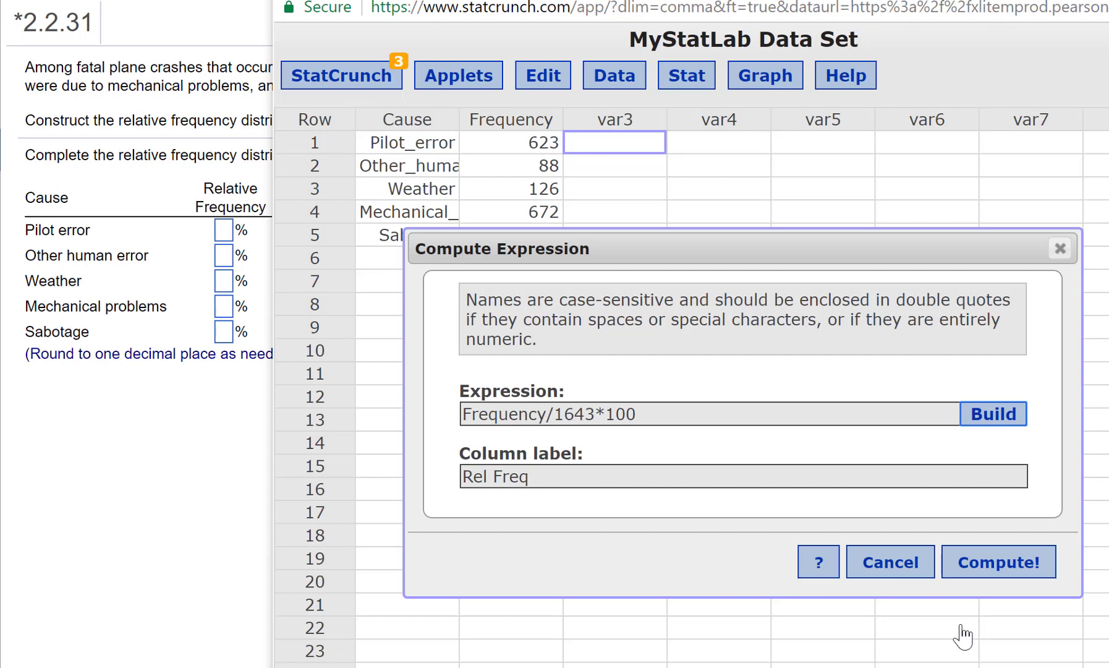
pyautogui.click(975, 563)
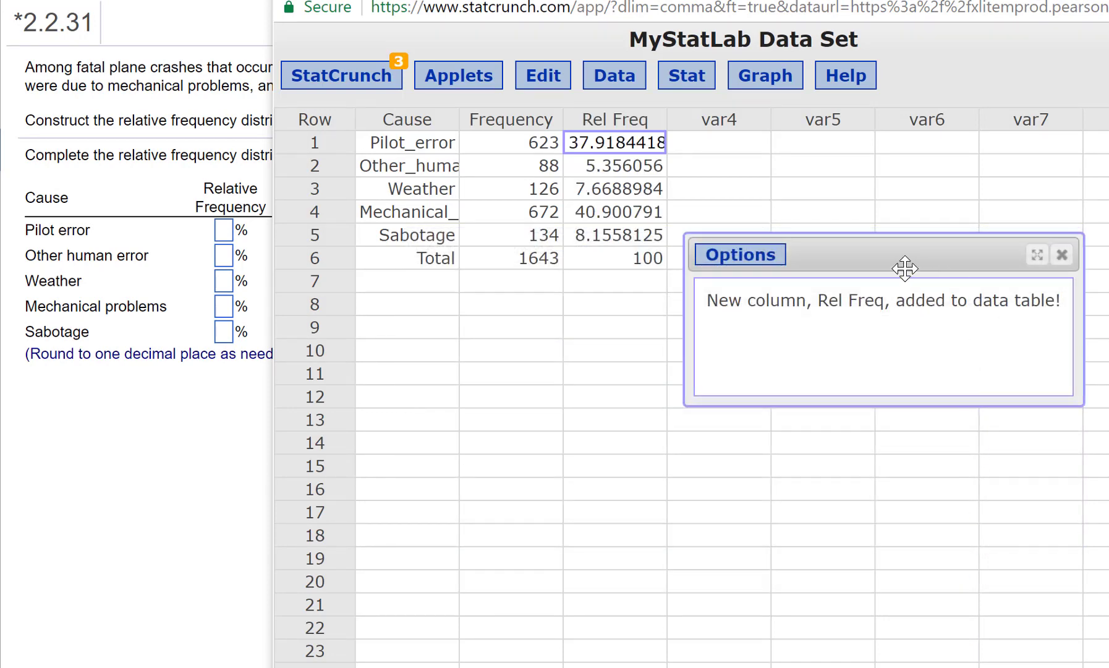
pyautogui.moveTo(905, 269); pyautogui.dragTo(1032, 163)
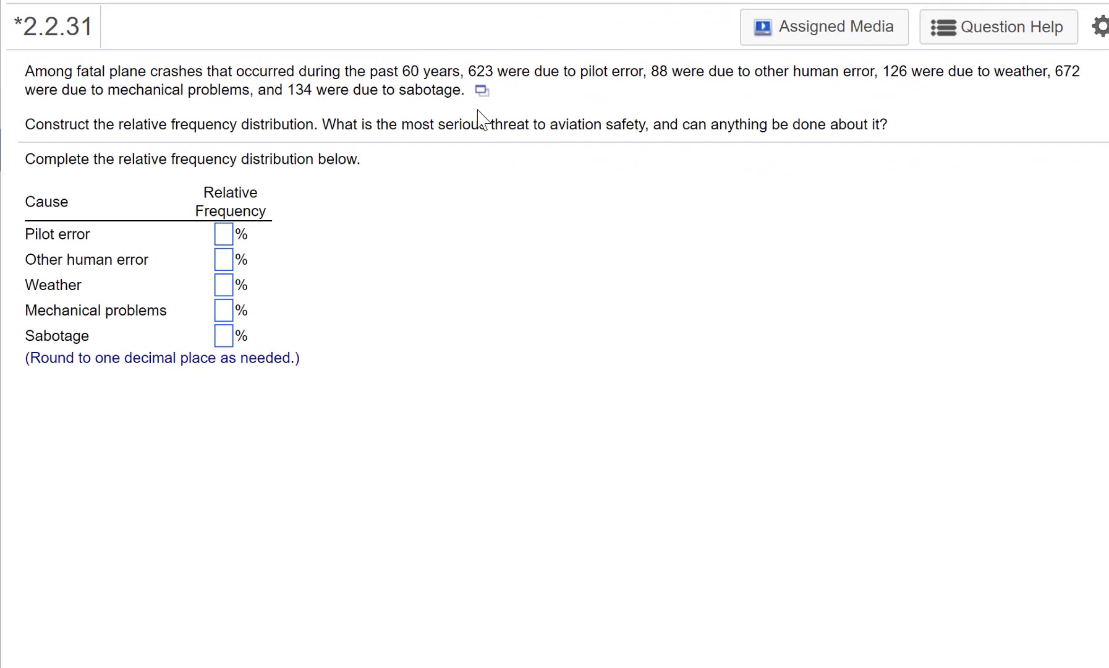
# Open the plane crash data in Excel and enable editing of the protected workbook.
pyautogui.click(481, 92)
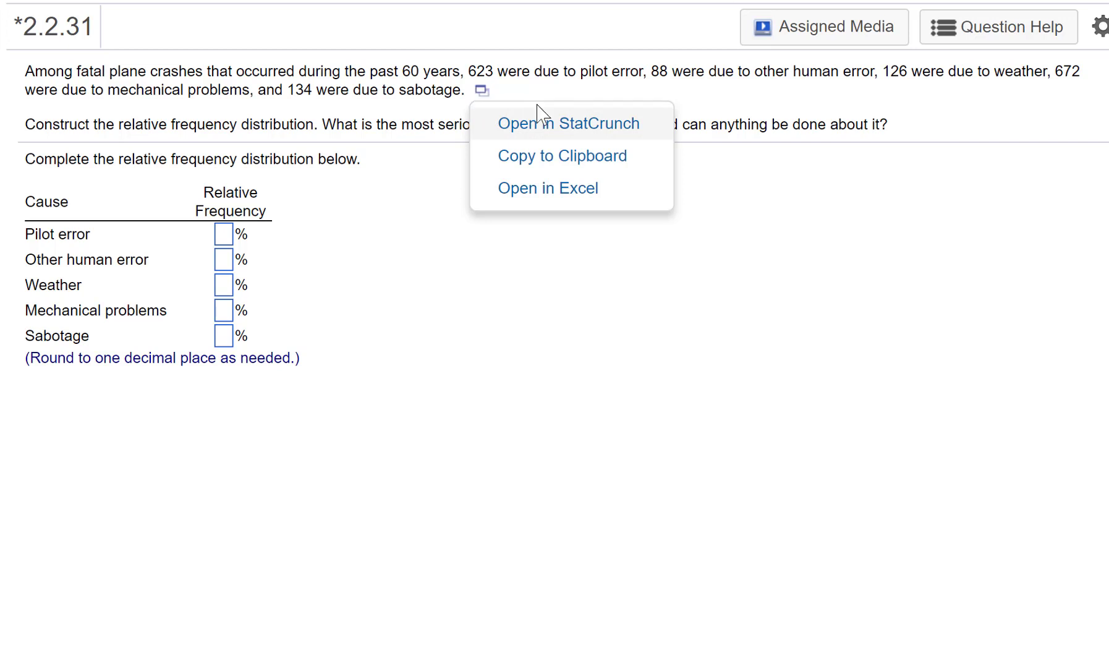
pyautogui.click(594, 192)
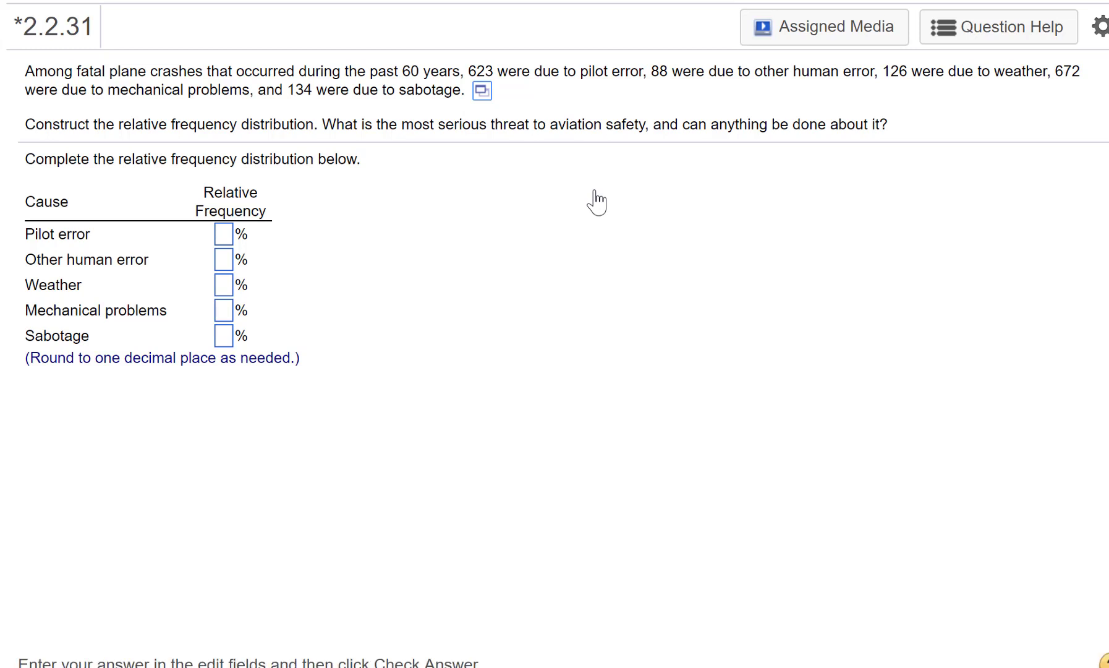
pyautogui.click(481, 92)
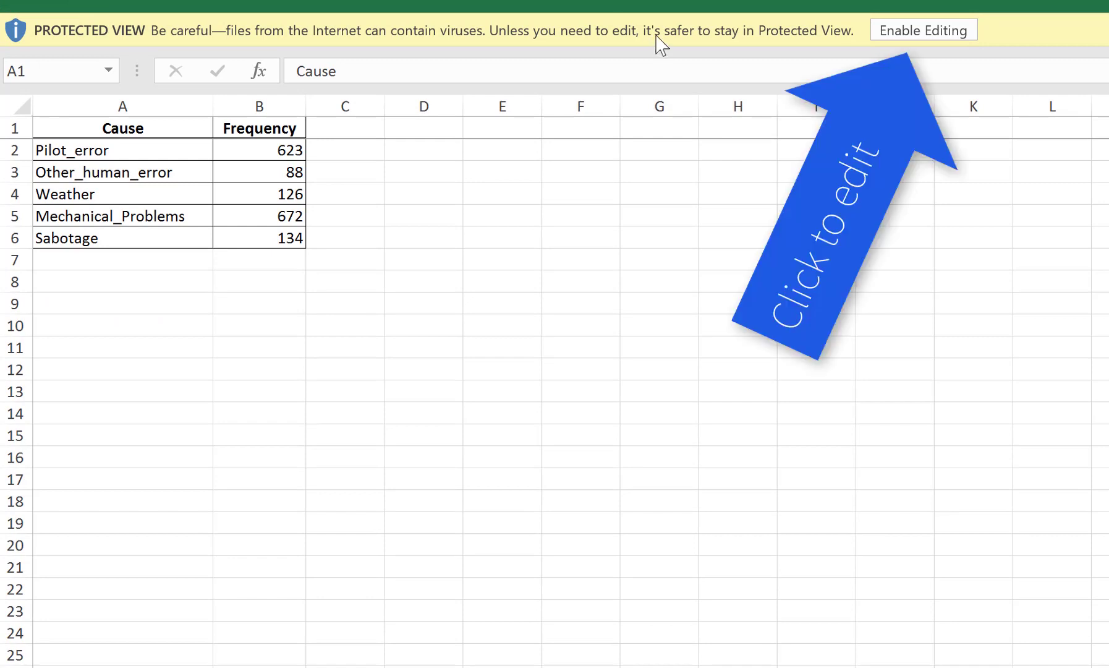
pyautogui.click(953, 29)
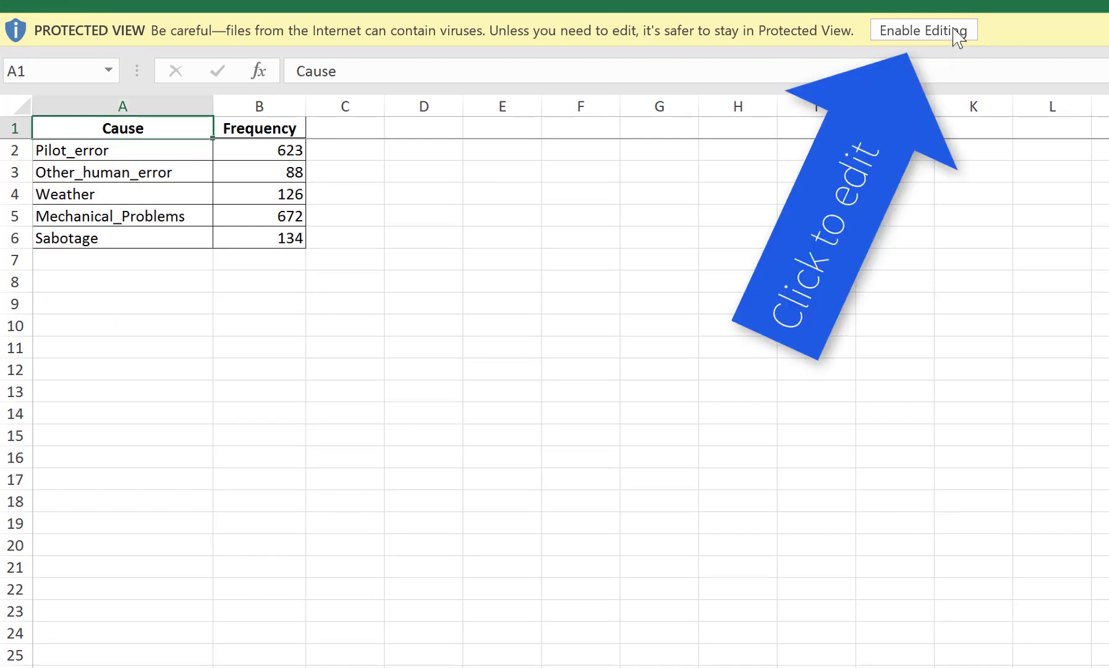
pyautogui.click(957, 31)
# Add a Total row in row 7 that sums B2:B6 in cell B7, and make the sum bold.
pyautogui.click(296, 387)
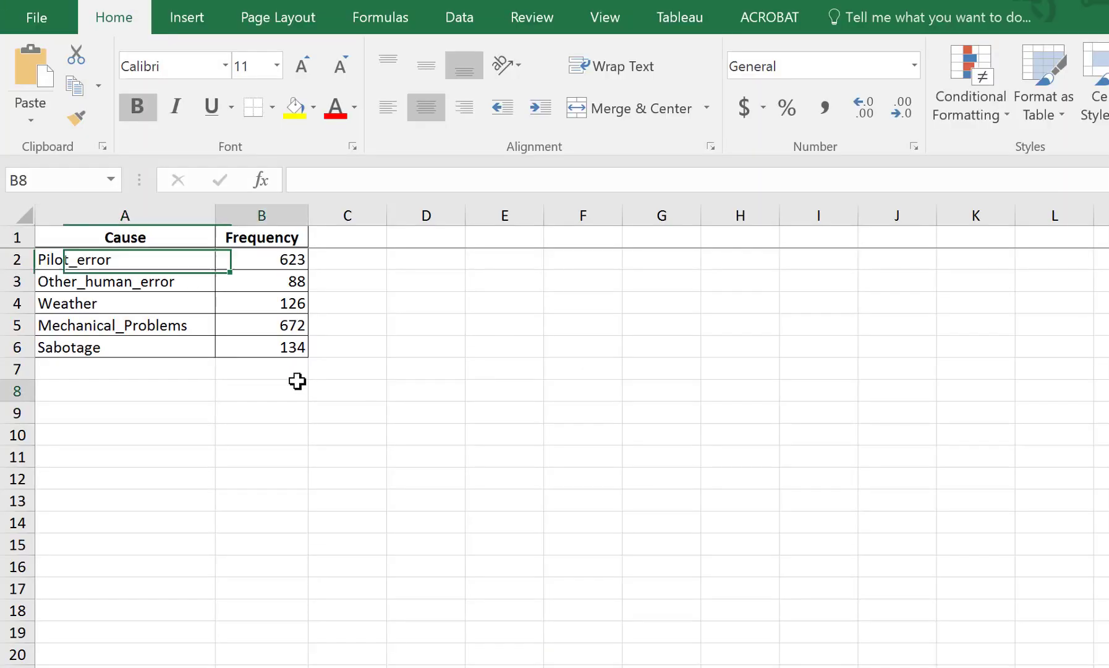
pyautogui.click(176, 373)
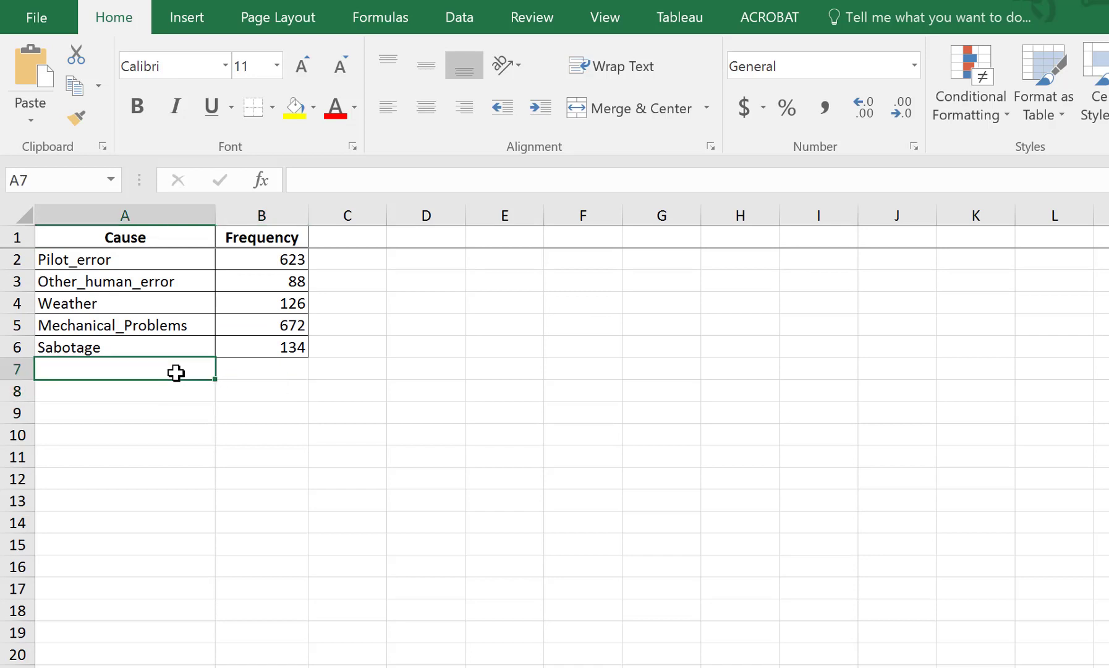
pyautogui.write('Total')
pyautogui.press('Tab')
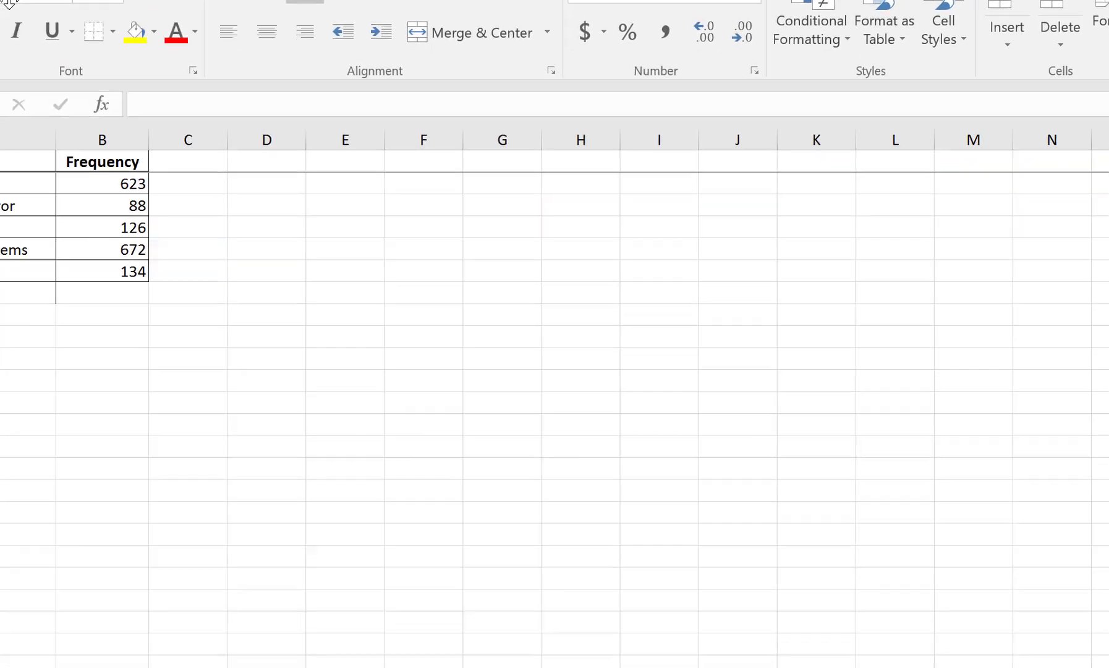
pyautogui.click(150, 272)
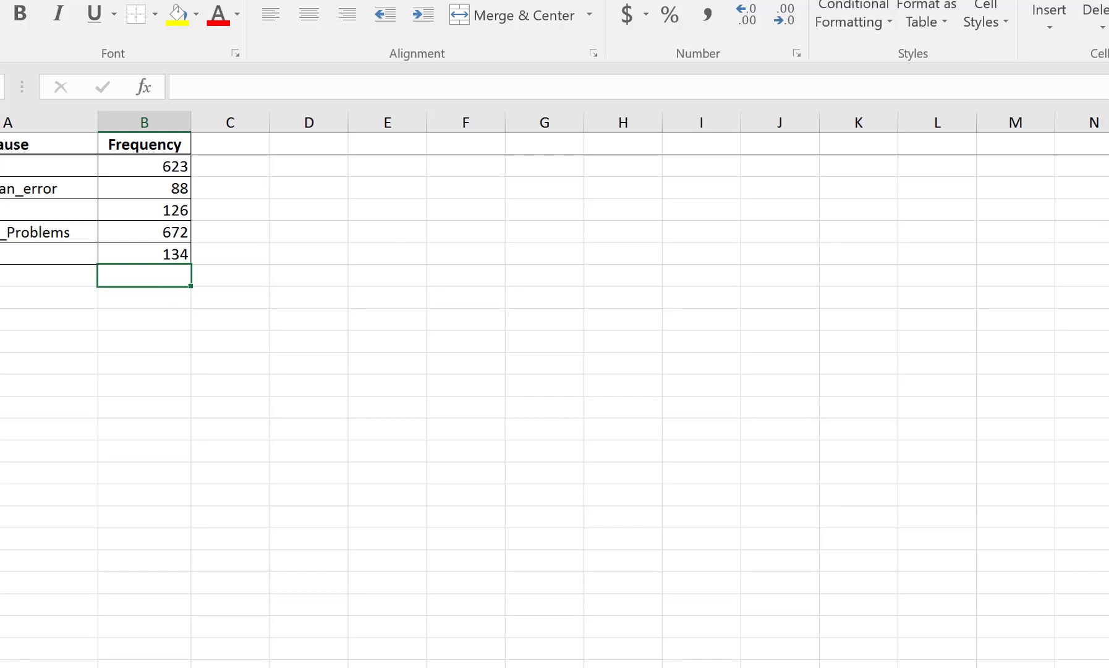
pyautogui.hotkey('alt', '=')
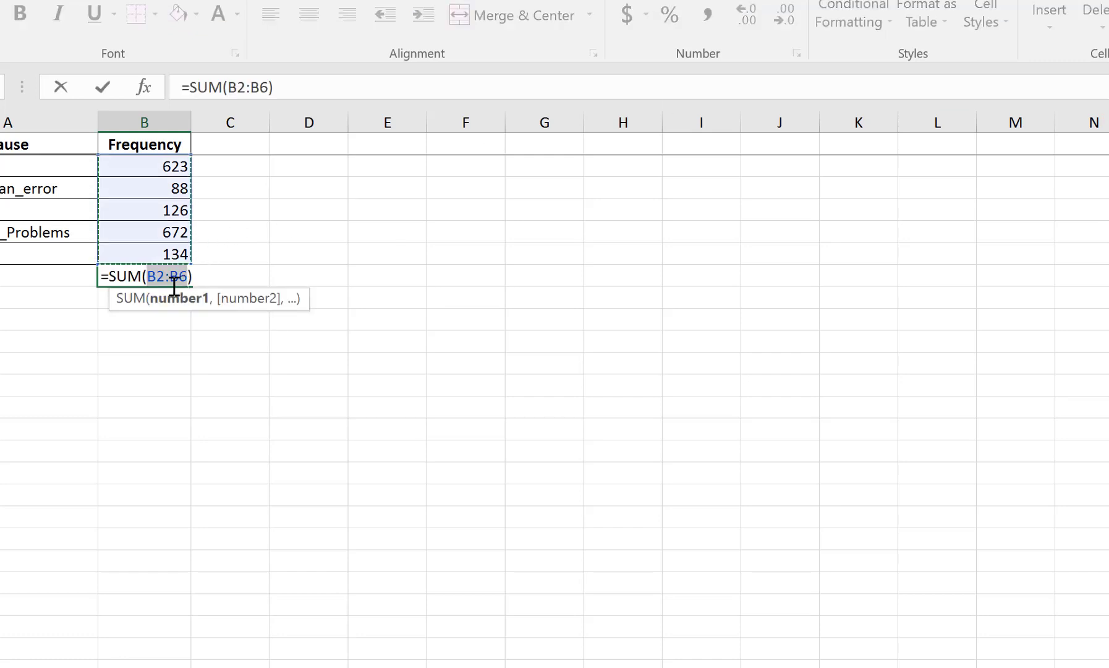
pyautogui.press('Return')
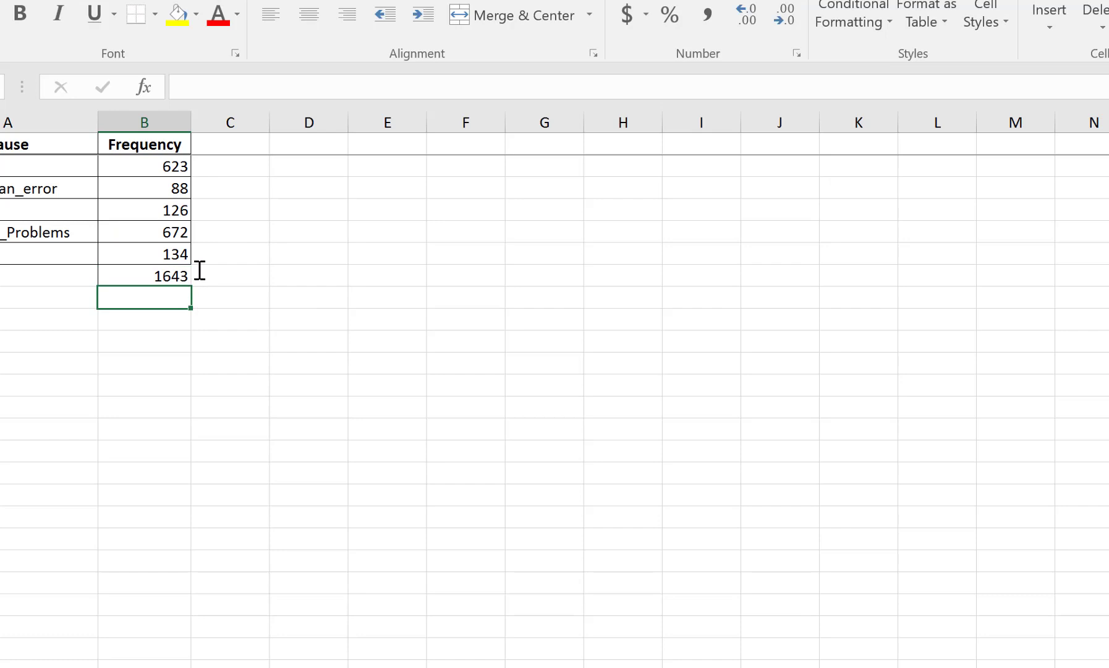
pyautogui.click(144, 276)
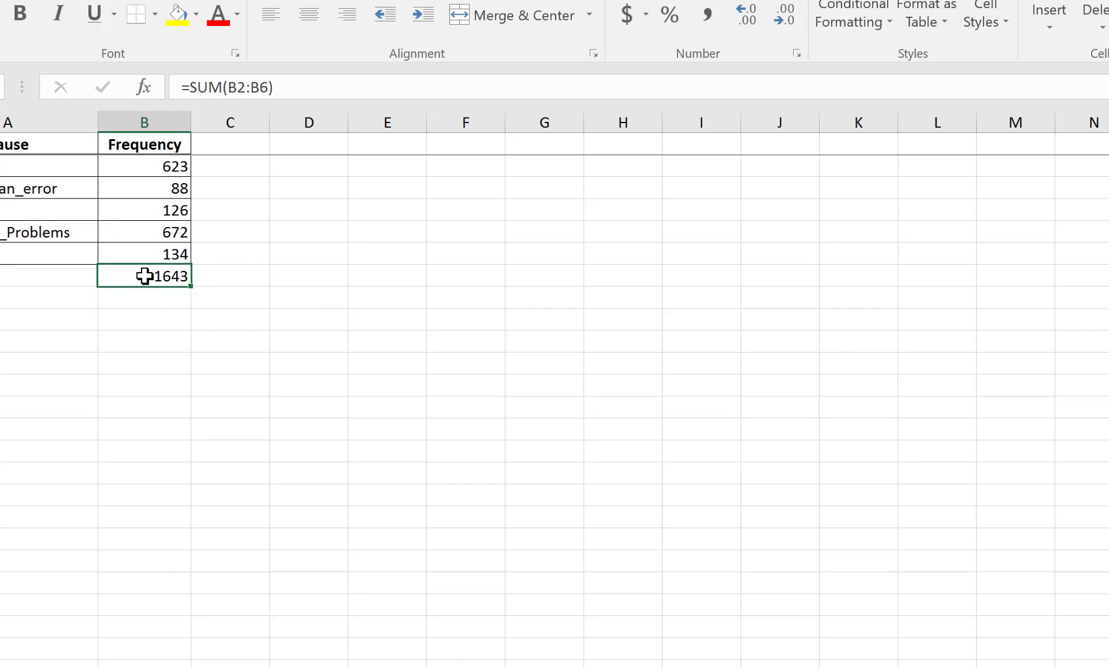
pyautogui.hotkey('ctrl', 'b')
pyautogui.click(312, 304)
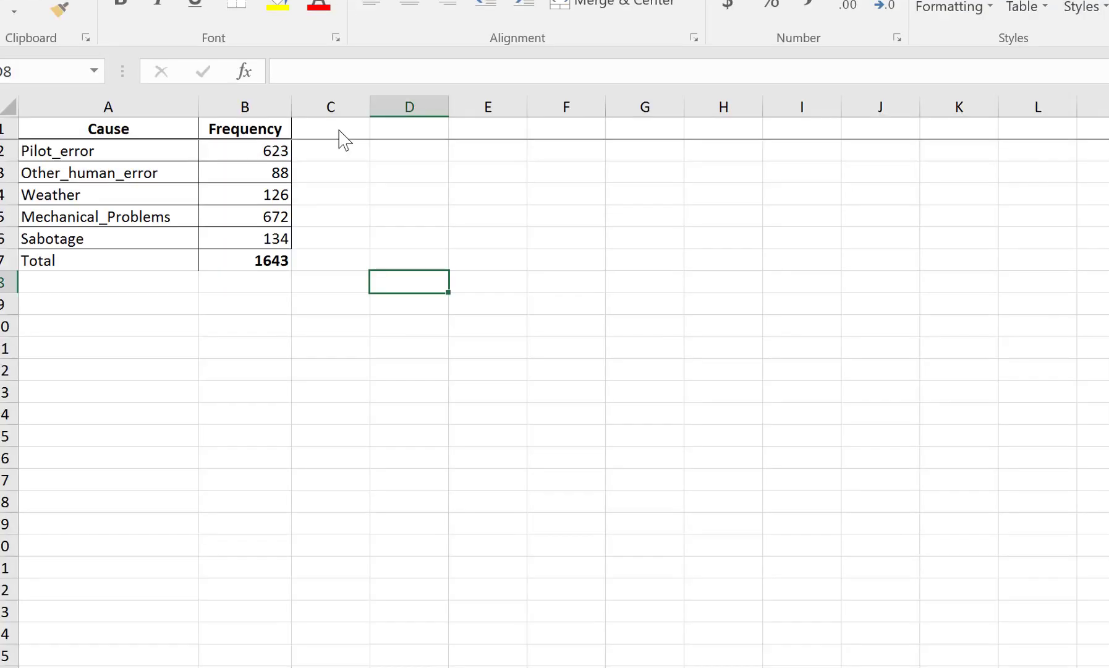
# Add the header Rel Freq in C1 and enter the formula =B2/1643 in C2.
pyautogui.click(339, 130)
pyautogui.write('R')
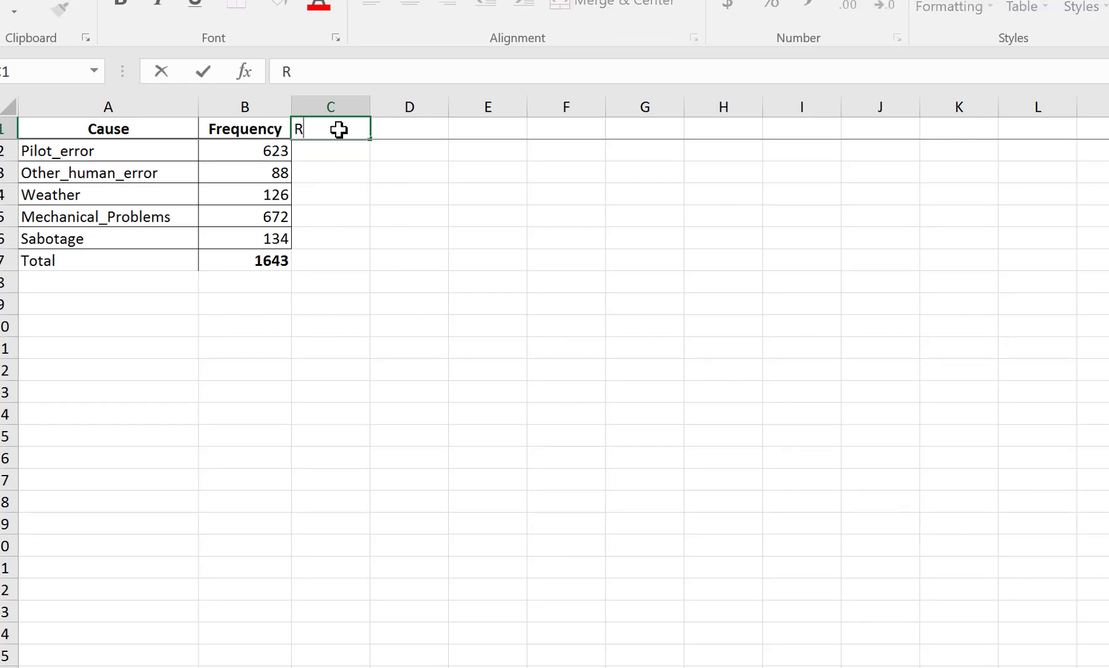
pyautogui.write('el Freq')
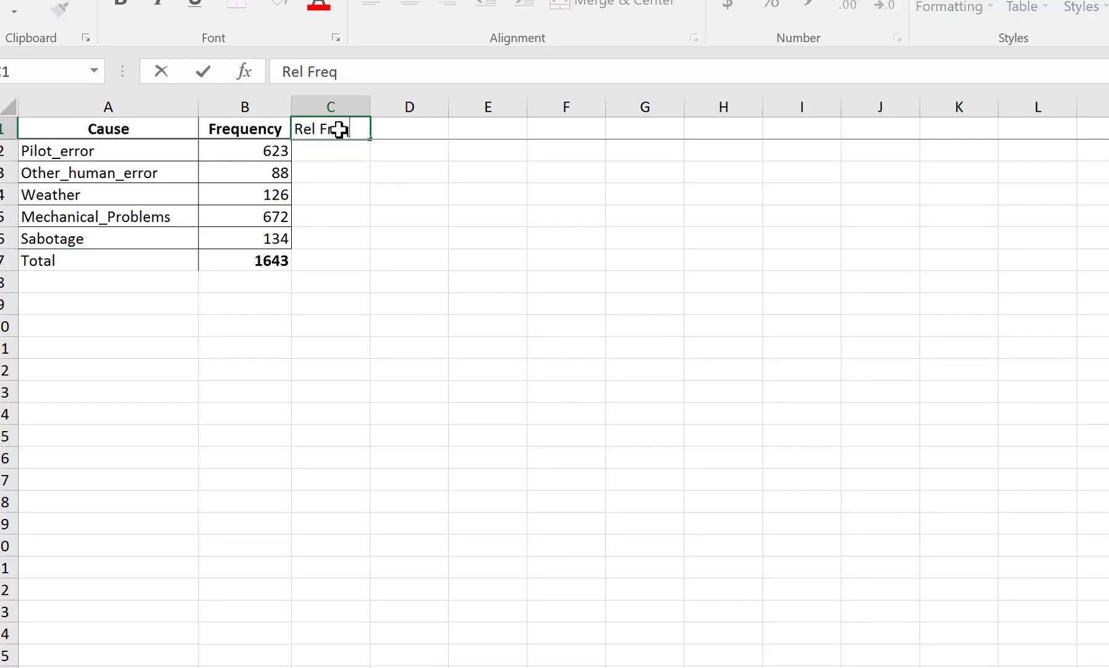
pyautogui.click(320, 144)
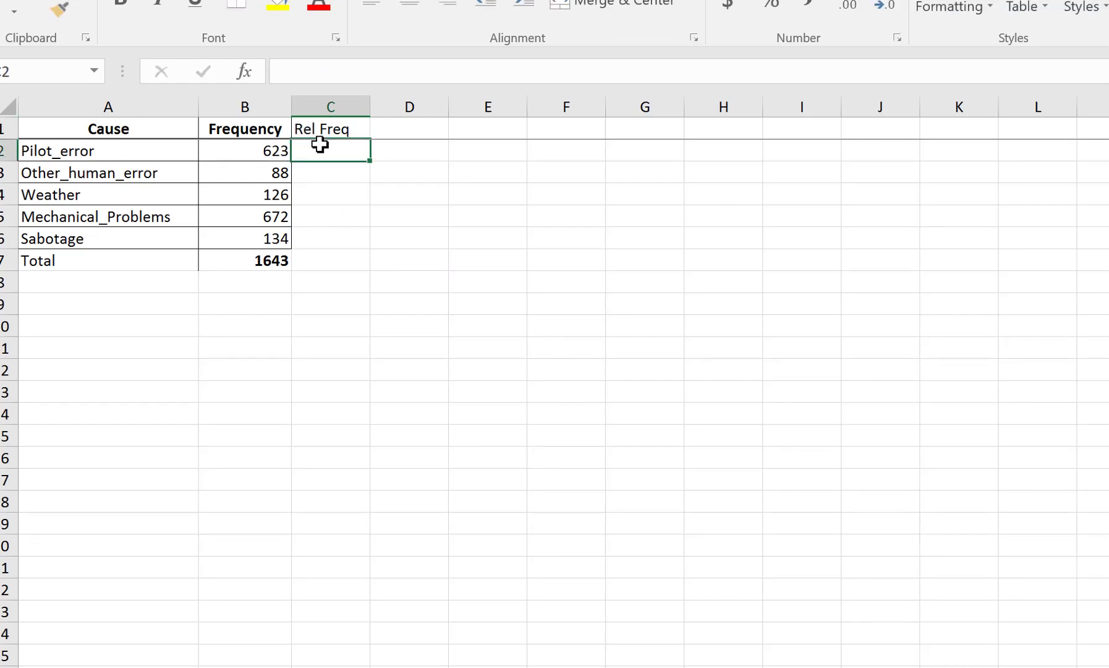
pyautogui.write('=')
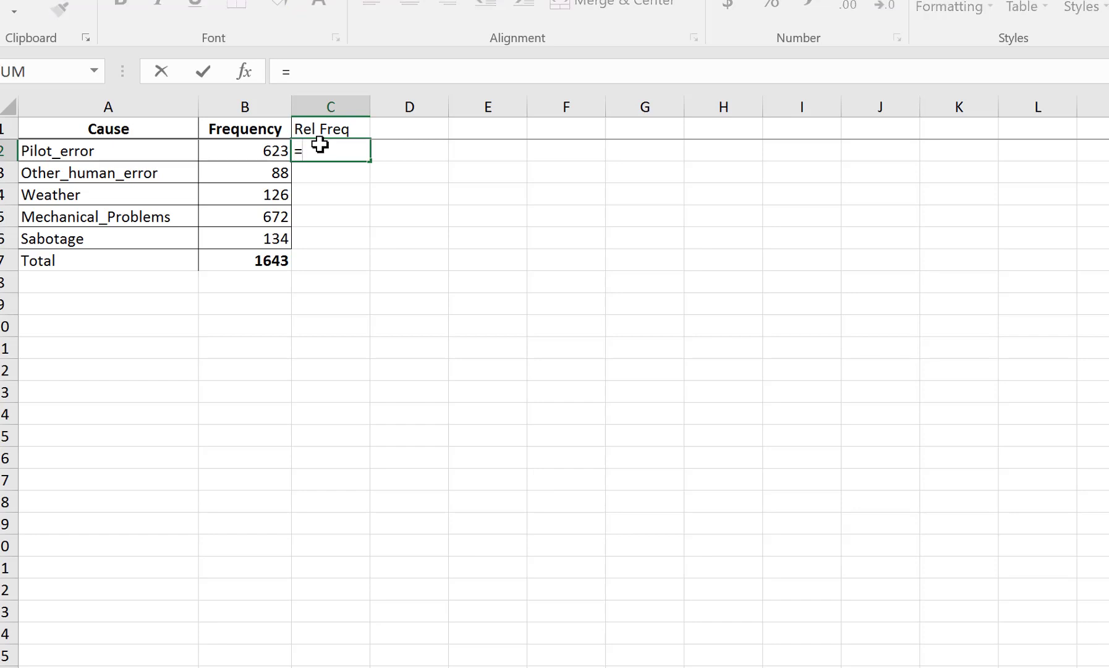
pyautogui.click(262, 151)
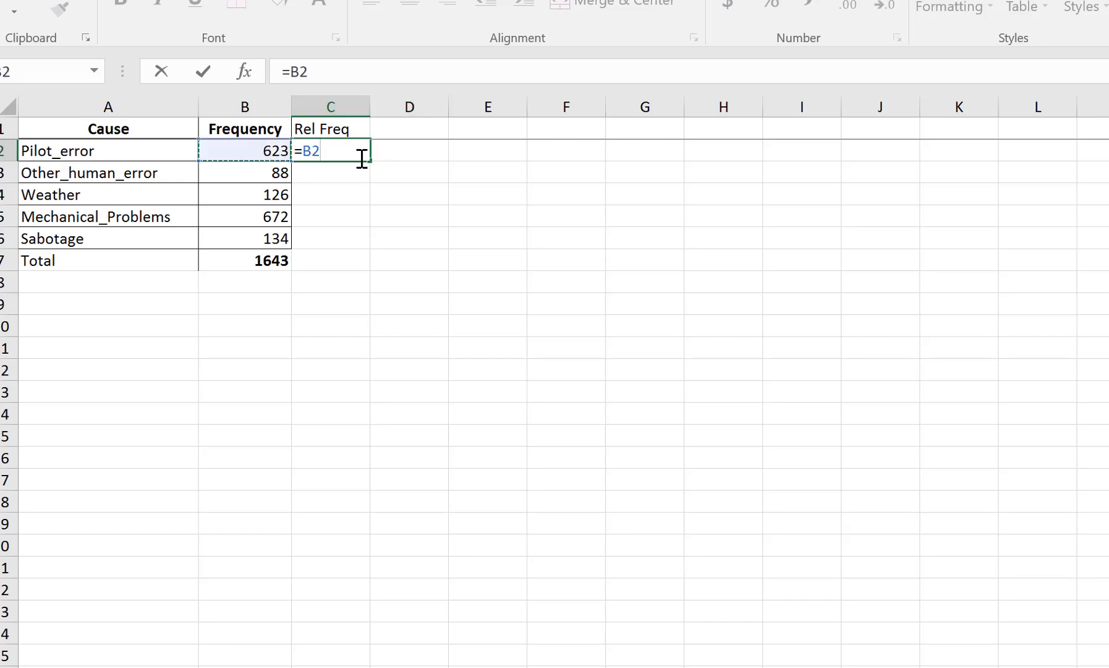
pyautogui.write('/1643')
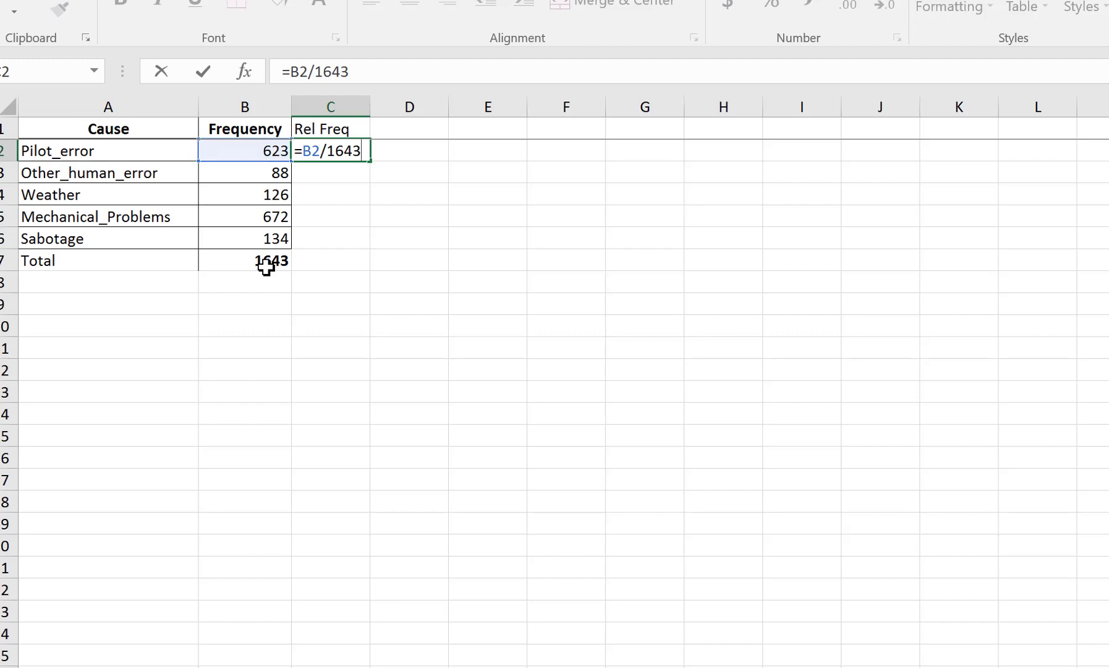
pyautogui.press('Return')
# Fill the C2 formula down through C6, and undo the fill.
pyautogui.click(369, 155)
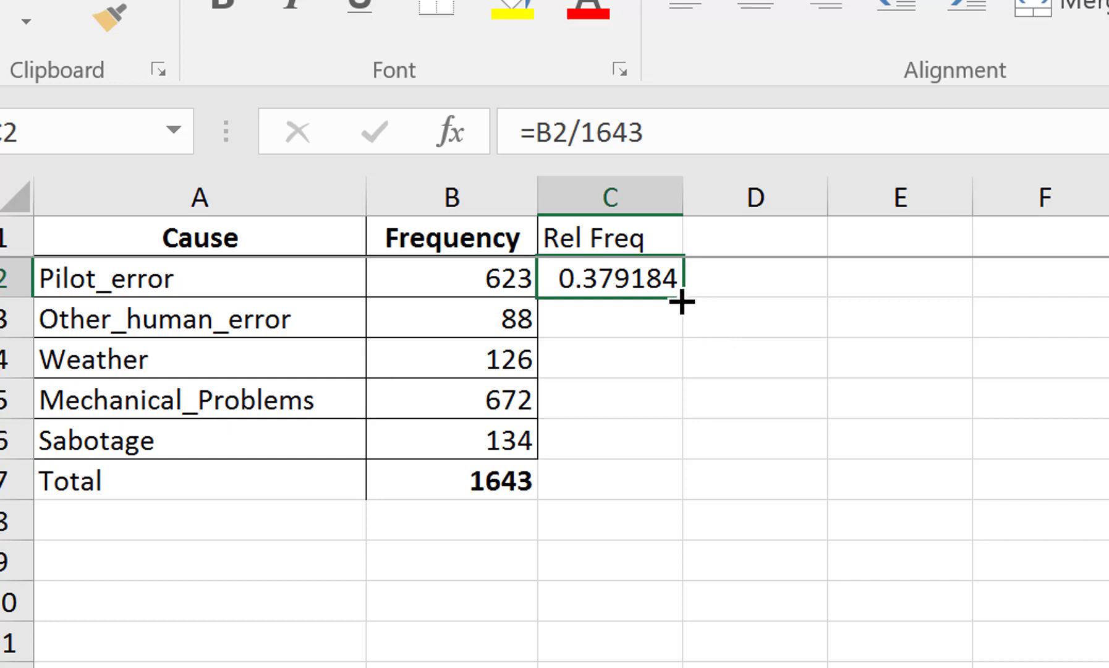
pyautogui.moveTo(681, 301); pyautogui.dragTo(677, 462)
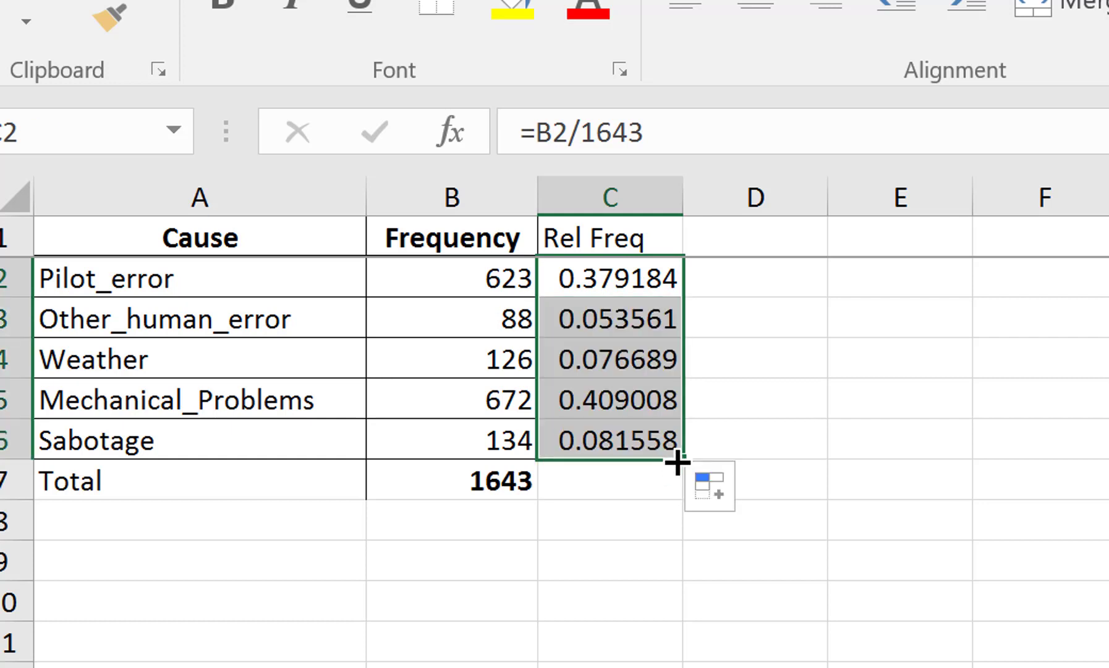
pyautogui.hotkey('ctrl', 'z')
pyautogui.click(776, 374)
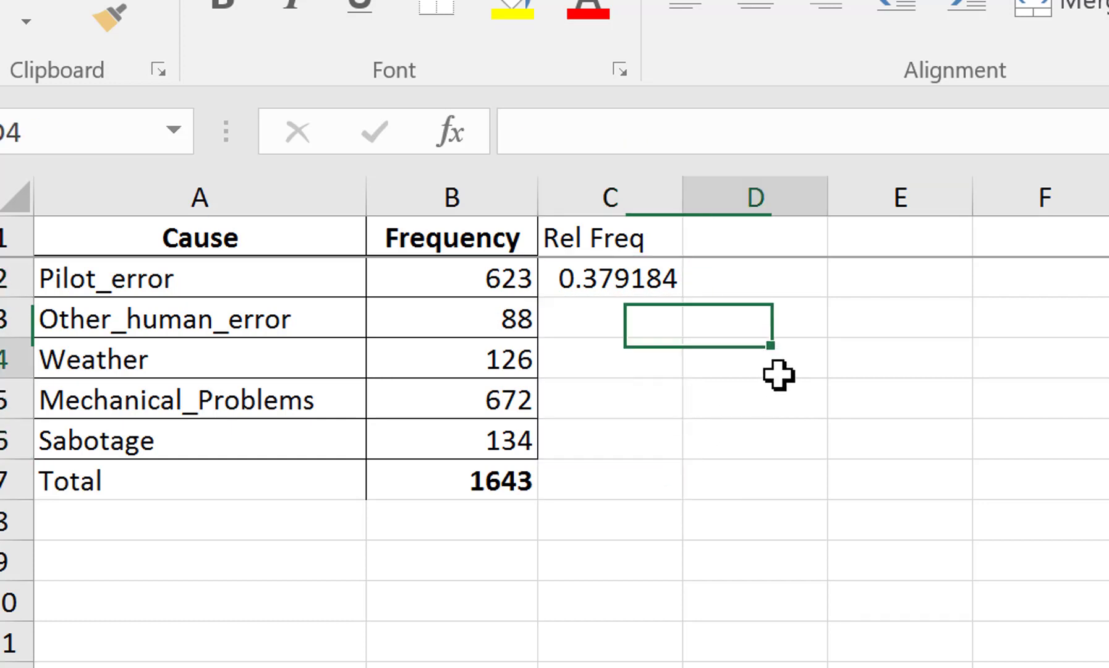
# Copy the formula in C2 and paste it into C3:C6.
pyautogui.click(630, 278)
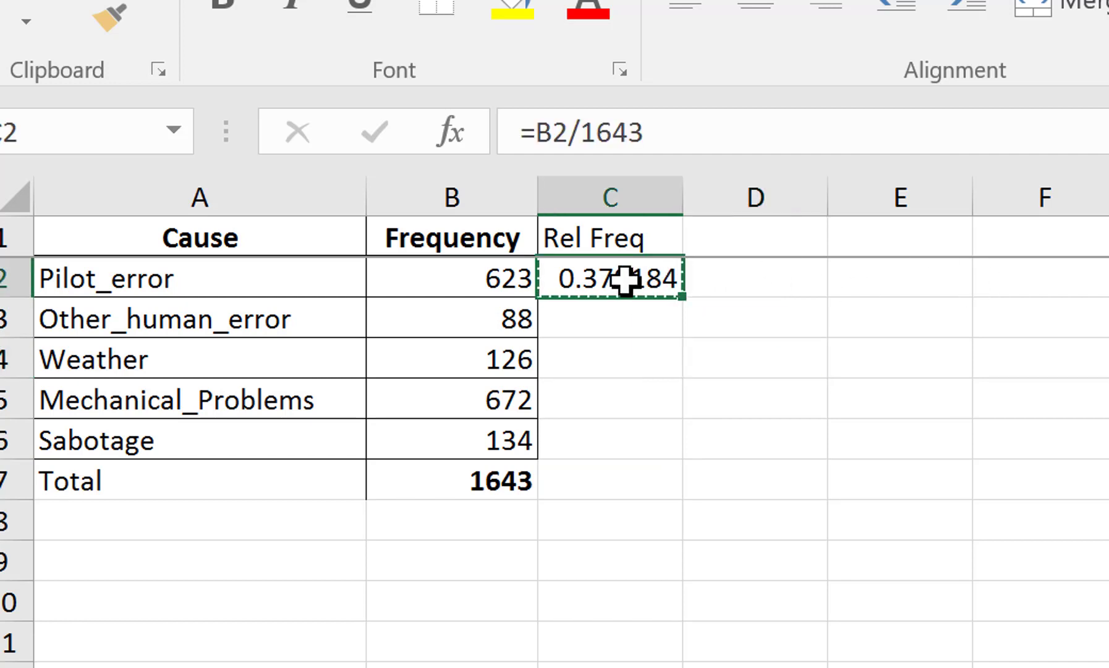
pyautogui.moveTo(607, 322); pyautogui.dragTo(611, 441)
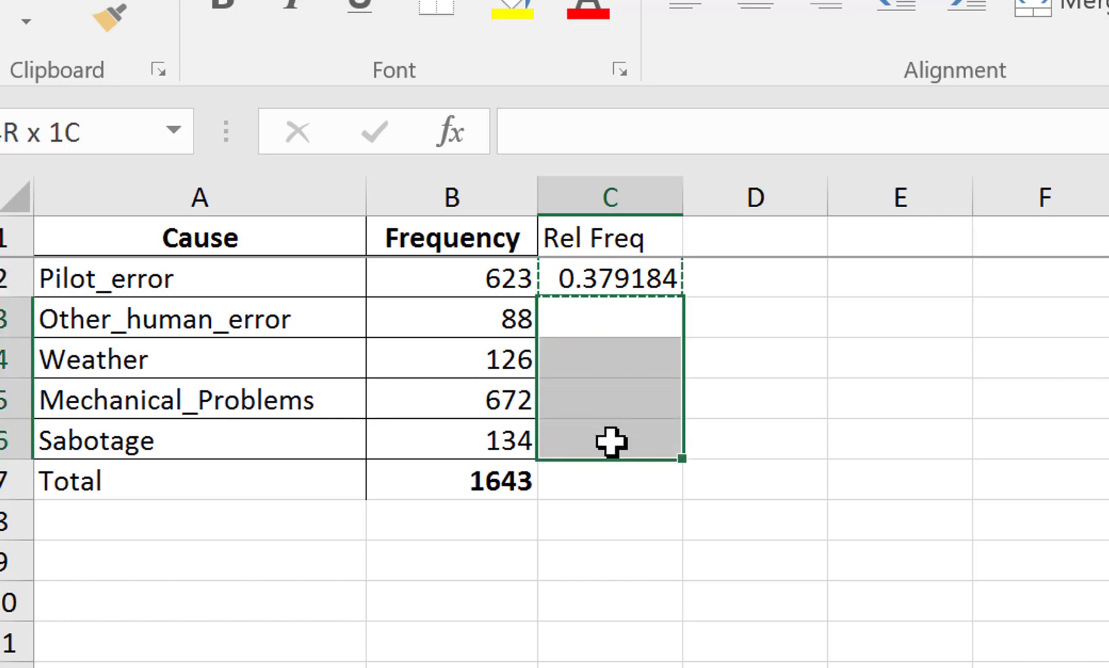
pyautogui.hotkey('ctrl', 'v')
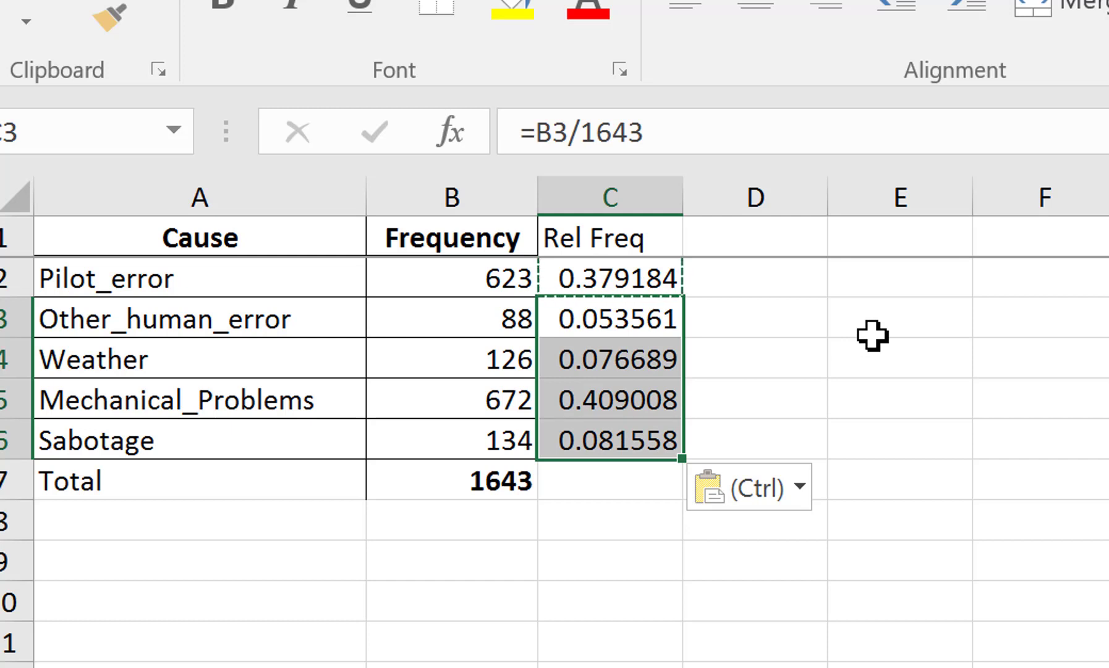
pyautogui.click(872, 336)
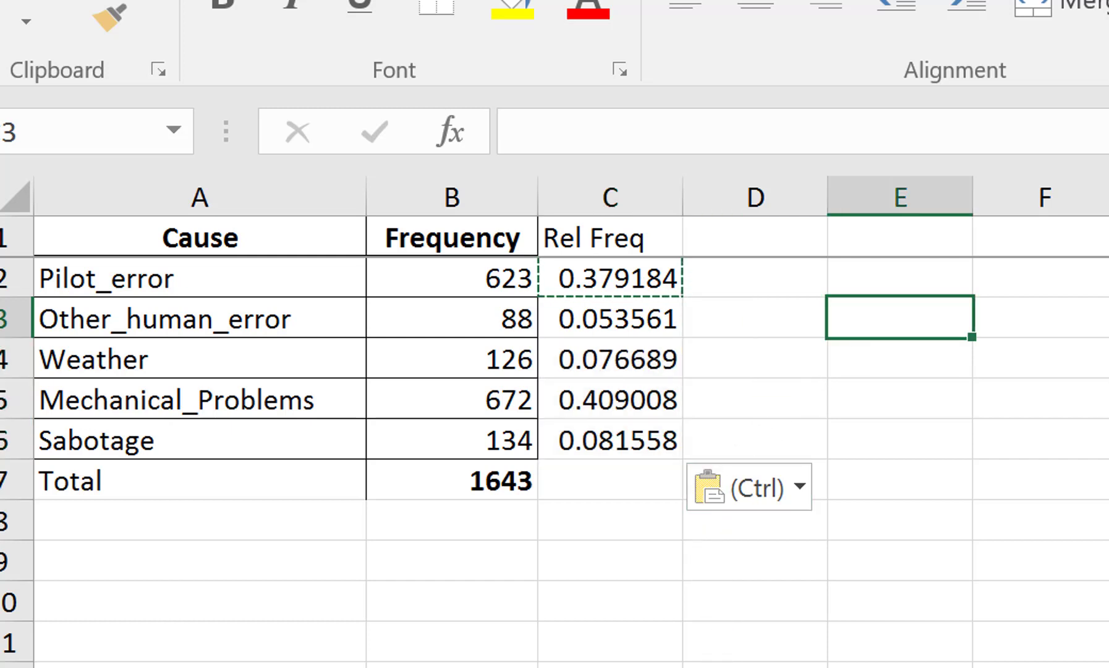
pyautogui.click(739, 666)
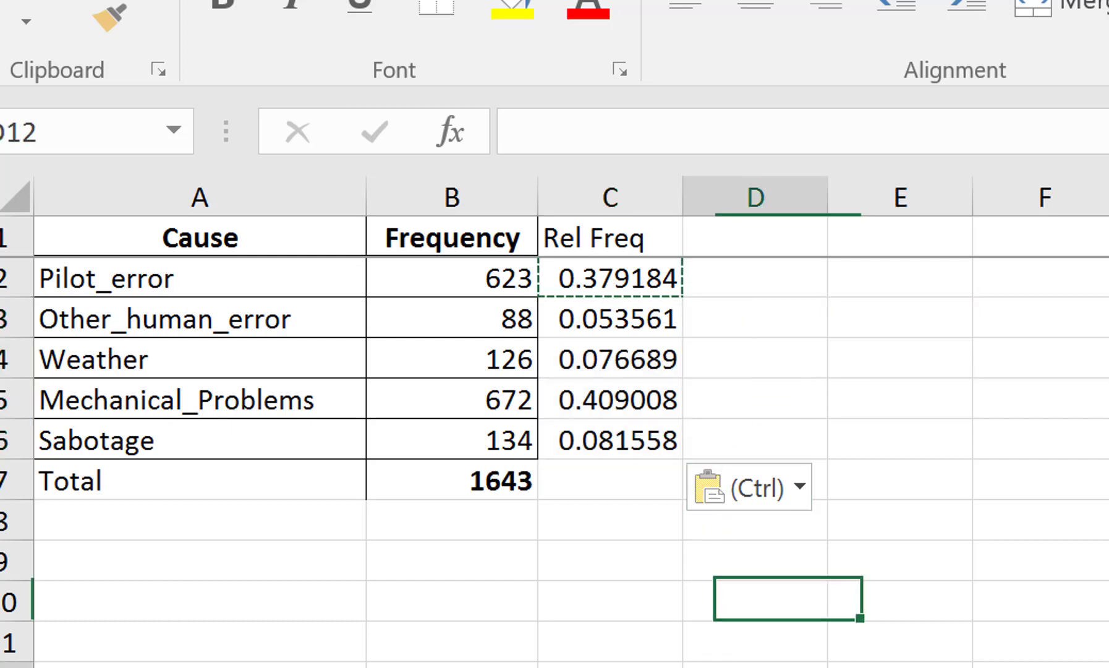
# Change the formula in C2 to =B2/1643*100 and fill it down through C6.
pyautogui.click(664, 281)
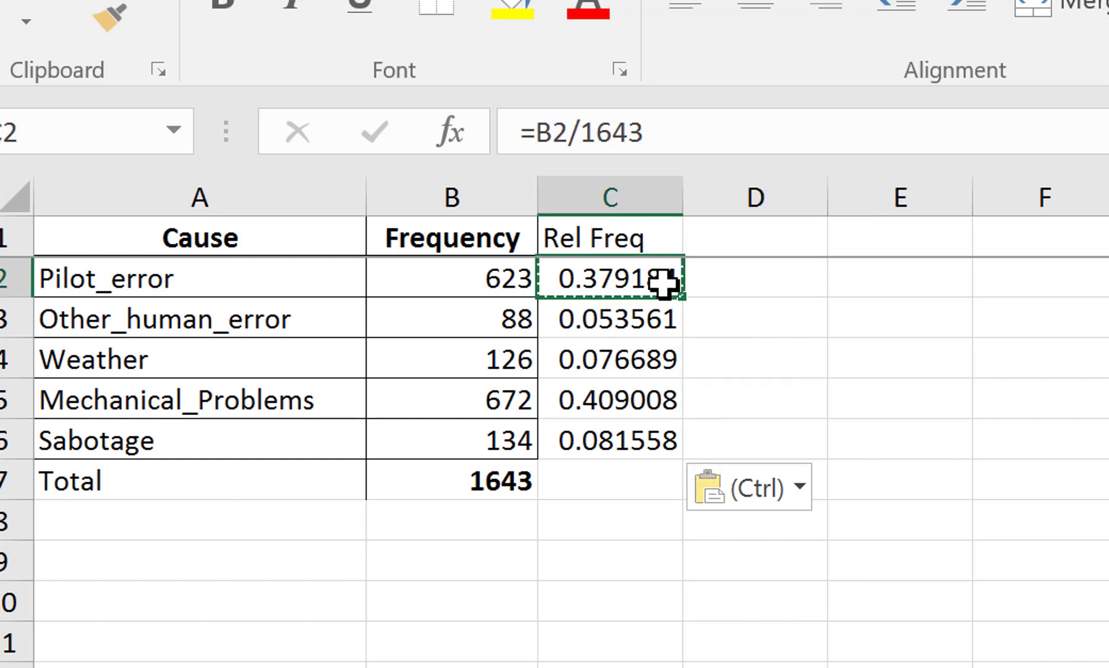
pyautogui.click(702, 129)
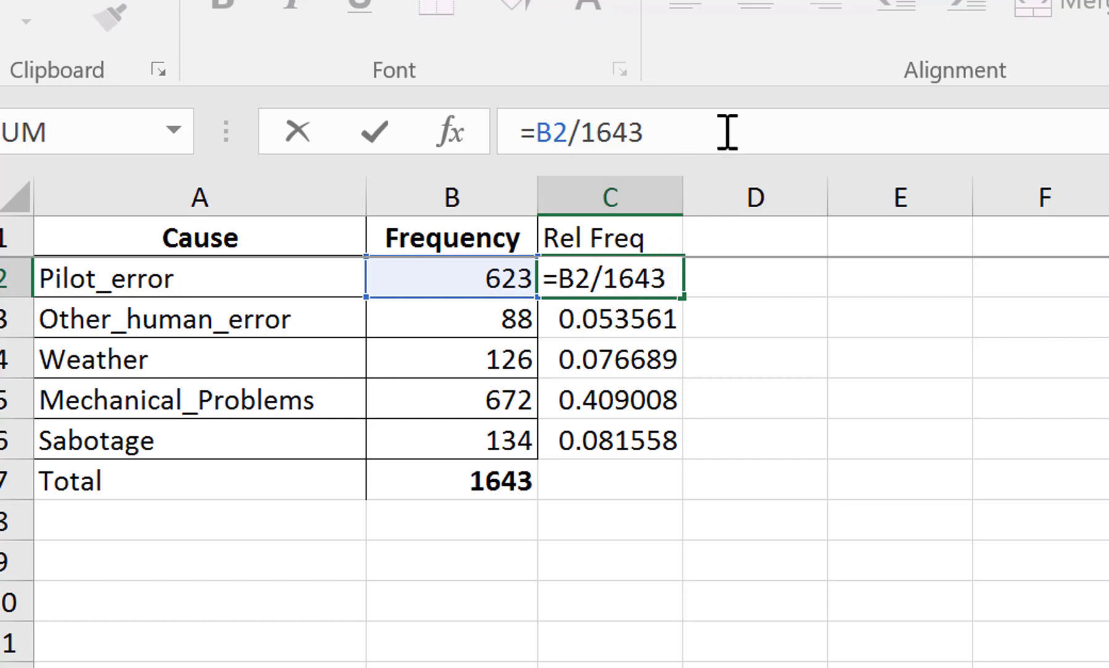
pyautogui.write('*100')
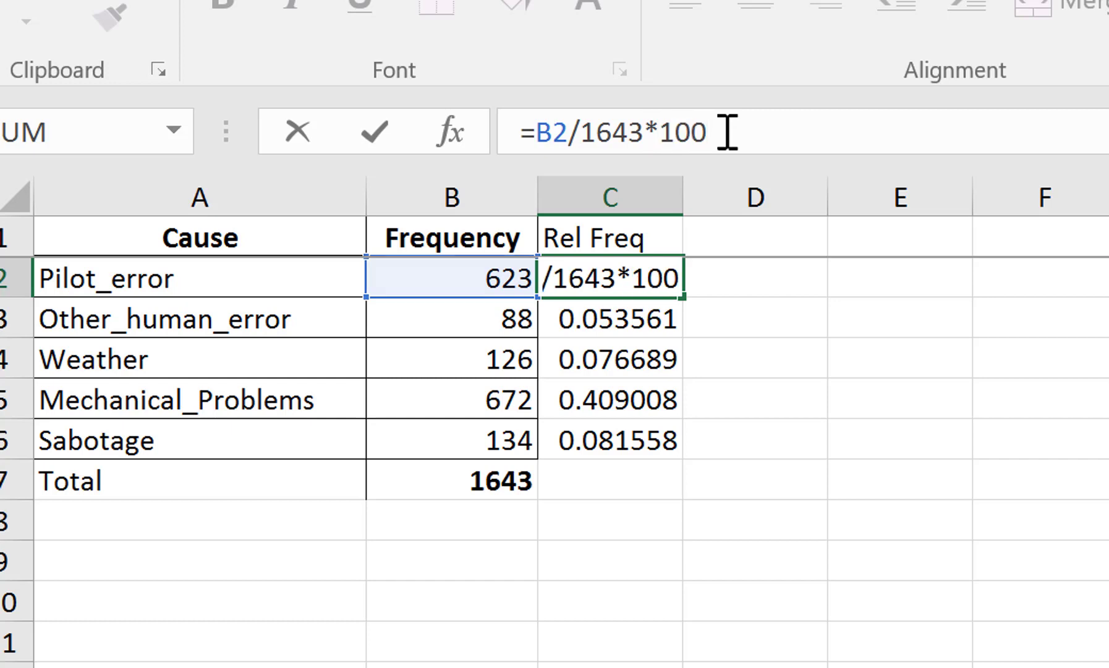
pyautogui.press('Return')
pyautogui.click(646, 277)
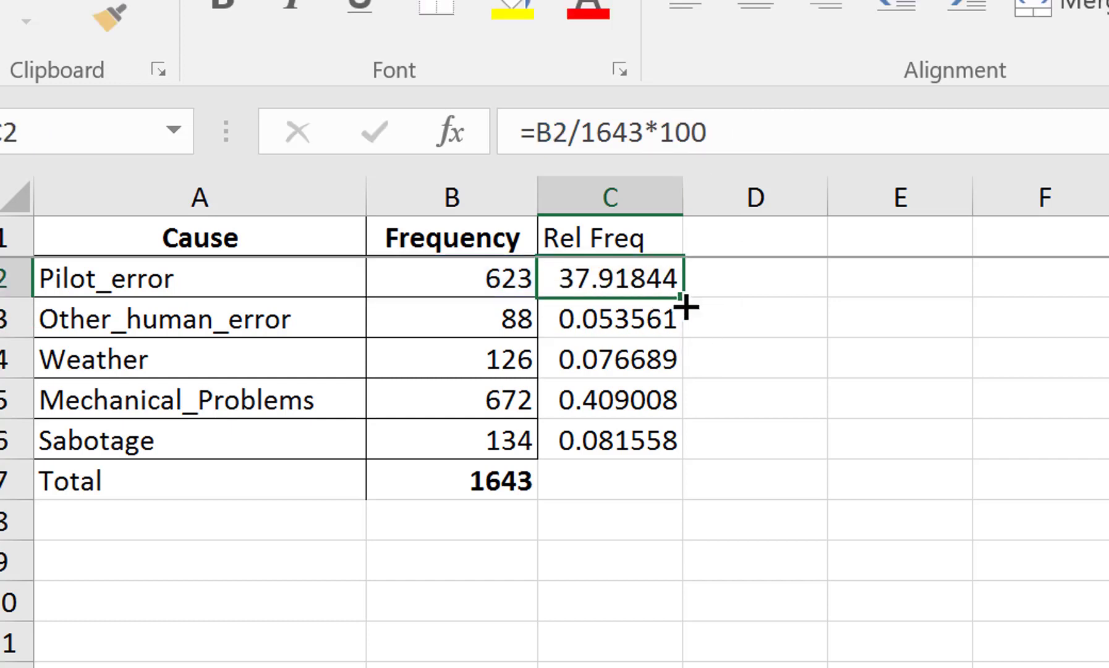
pyautogui.moveTo(686, 307); pyautogui.dragTo(678, 460)
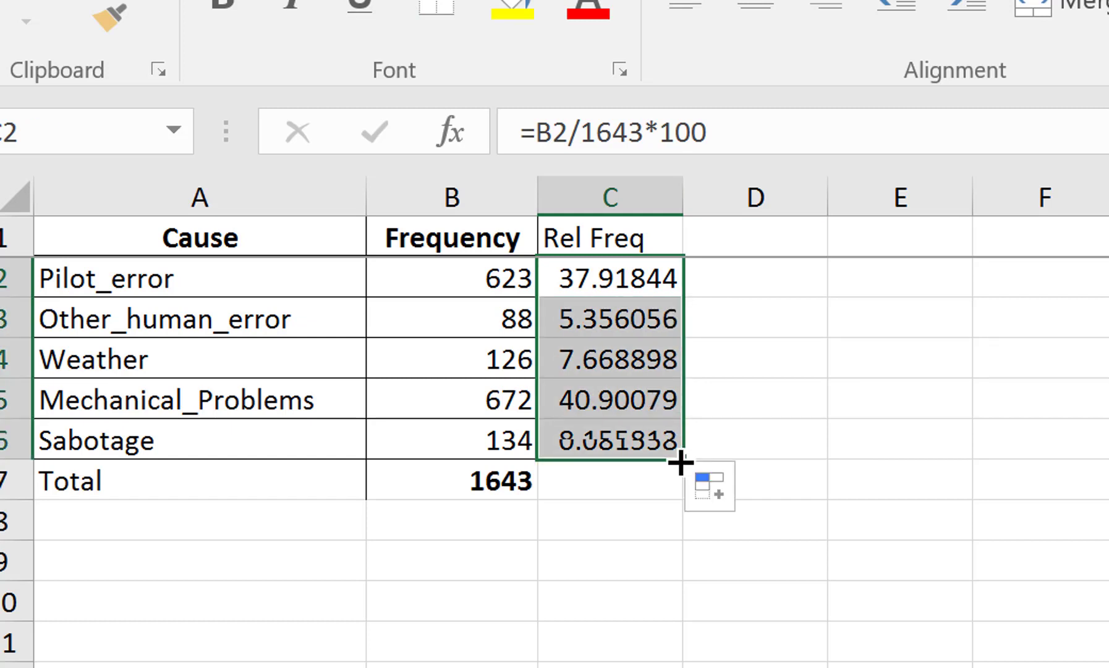
pyautogui.click(828, 406)
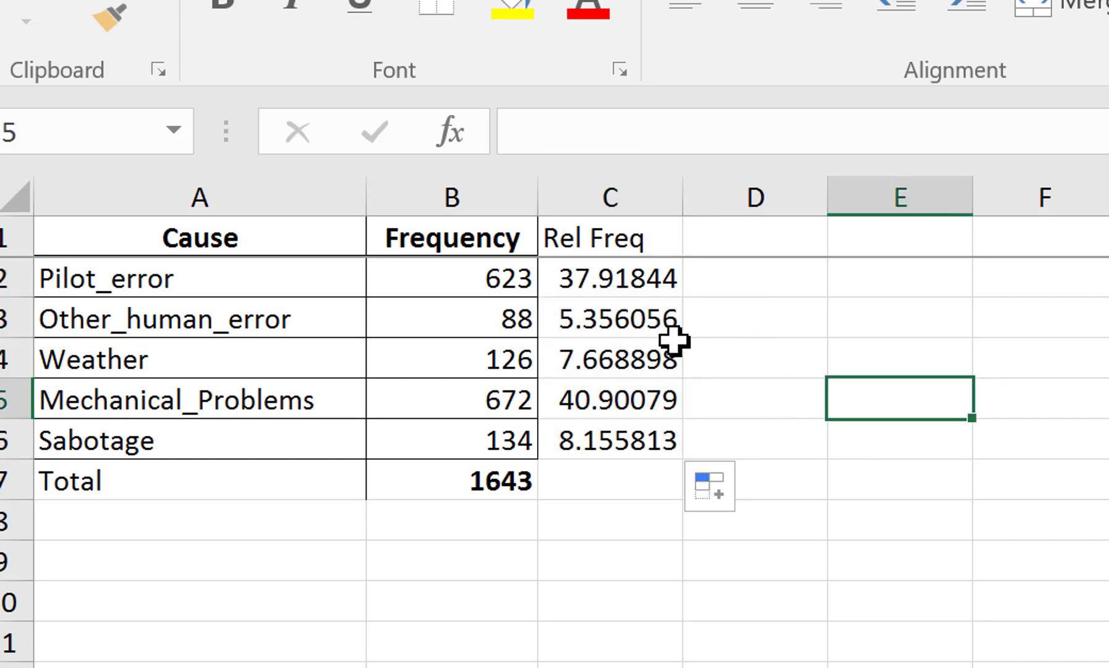